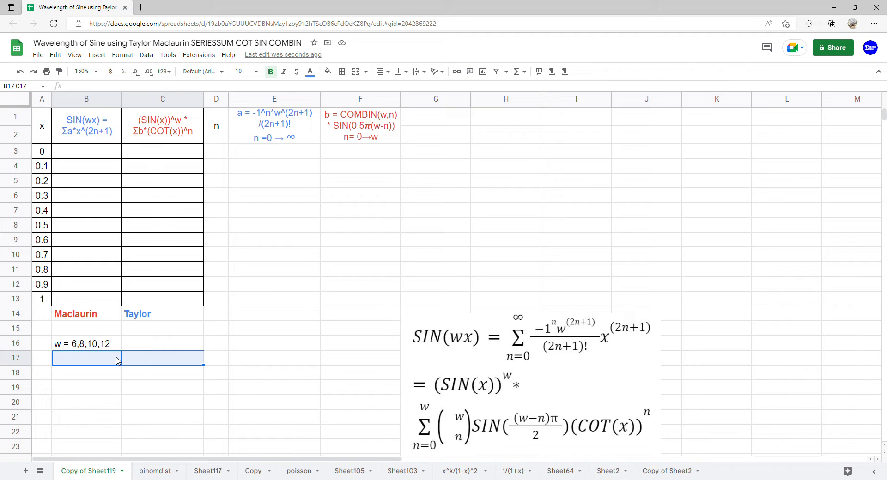
- Add data validation to cells B17:C17 as a dropdown list of the items 6,8,10,12
click(146, 55)
click(187, 229)
click(389, 230)
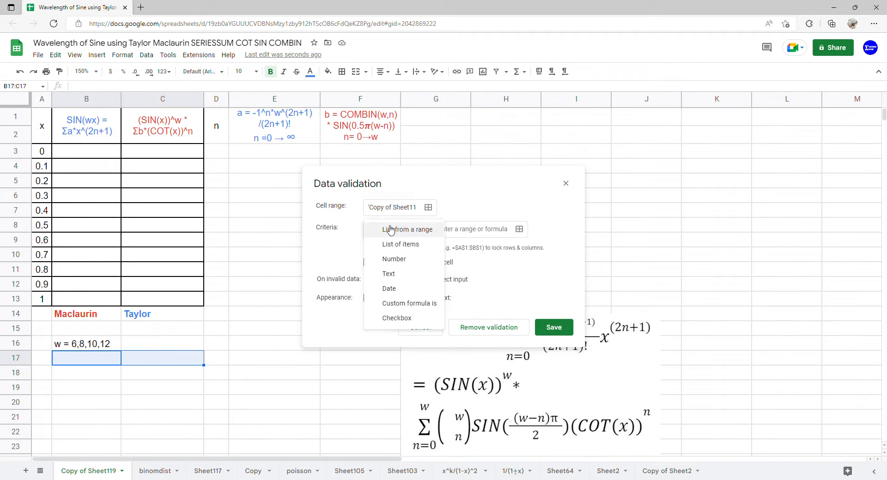
click(393, 243)
click(480, 235)
text(6,8,10,12)
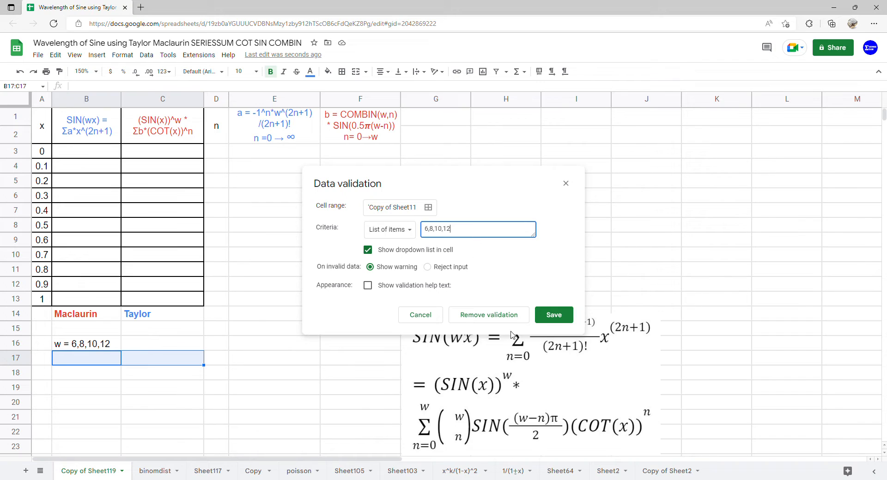
click(552, 316)
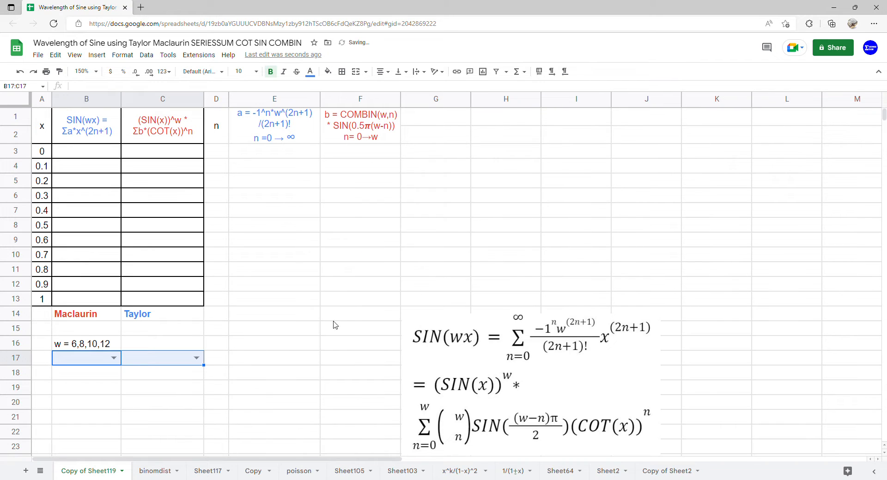
- Choose 6 from the w dropdowns in both B17 and C17
click(114, 358)
click(106, 372)
click(196, 358)
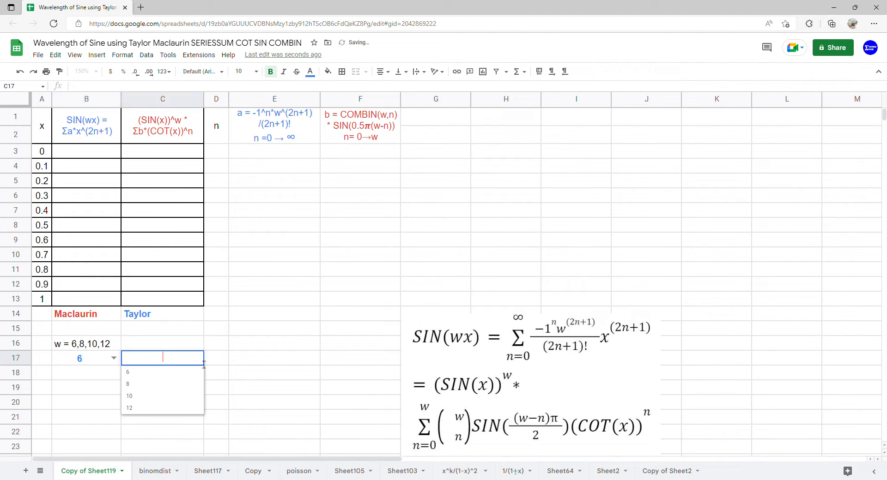
click(172, 375)
- Enter 0 in D3 as the starting value of the n column
drag(101, 152, 115, 322)
click(111, 156)
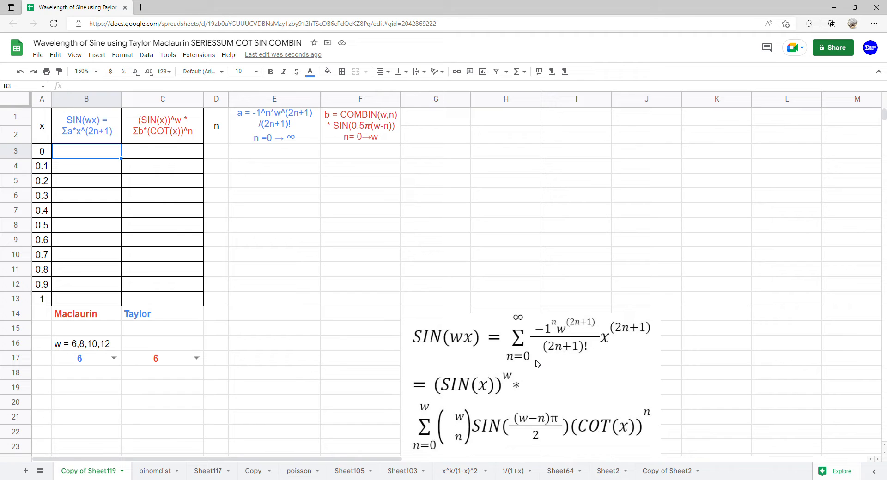
click(215, 153)
text(0)
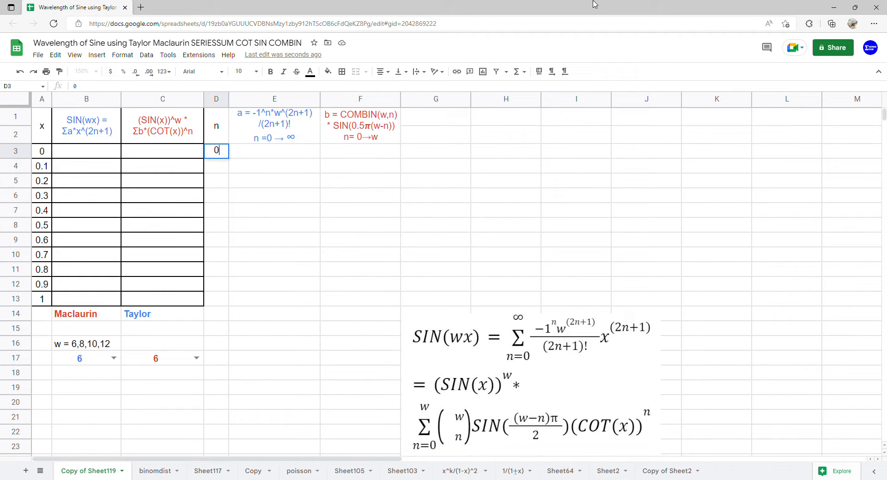
key(Return)
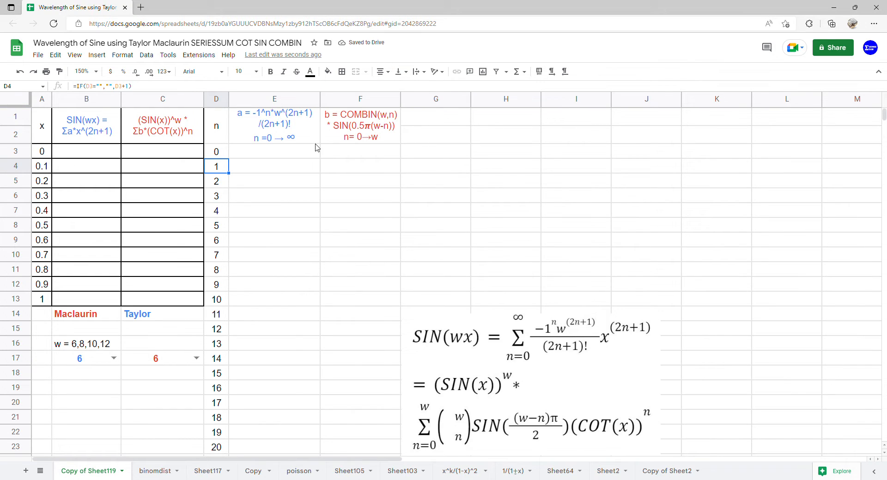
- Start the coefficient a formula in E3 with =ARRAYFORMULA(-1^D3:D23*B17^(2*D3:D23+1)
click(303, 154)
text(=)
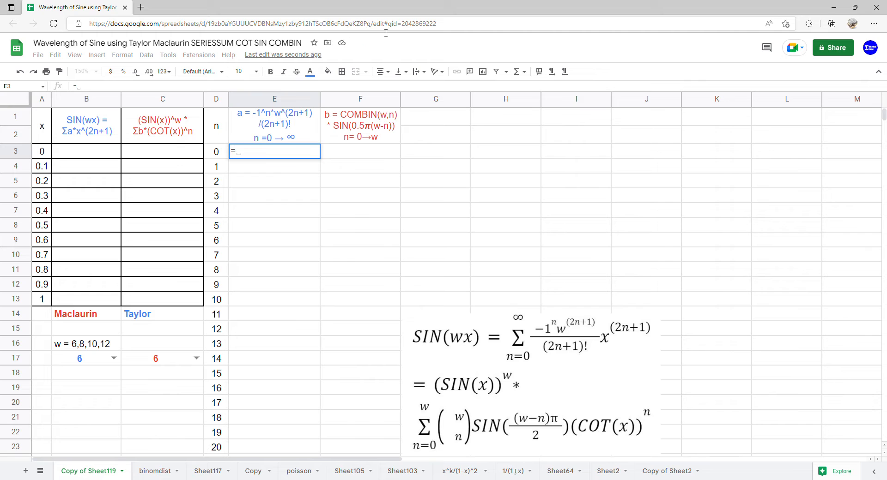
text(ARRAYFORMULA()
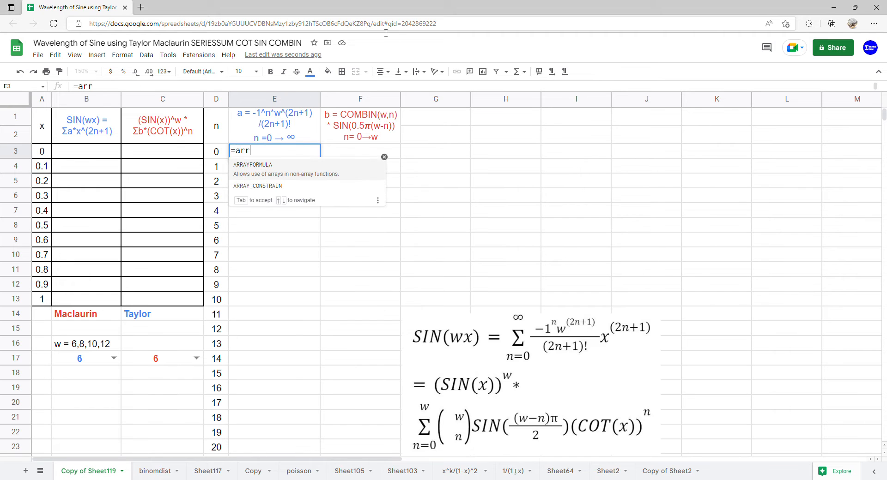
text(-1^)
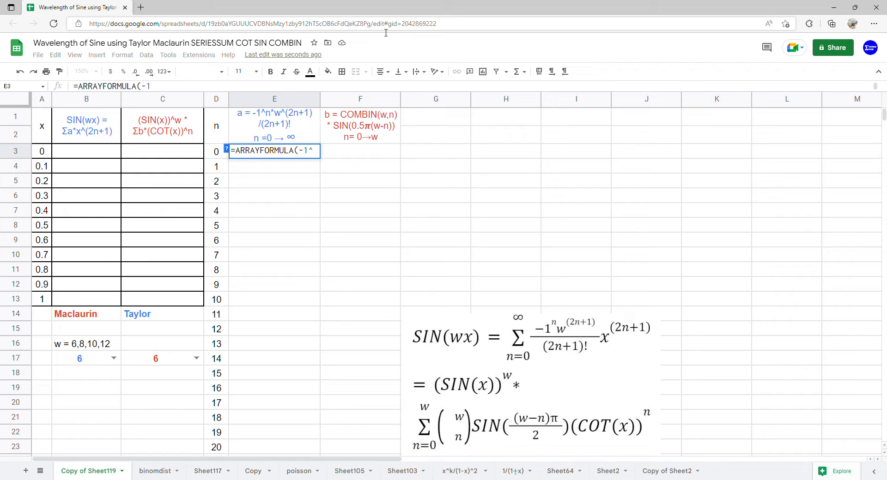
drag(224, 154, 227, 448)
text(*)
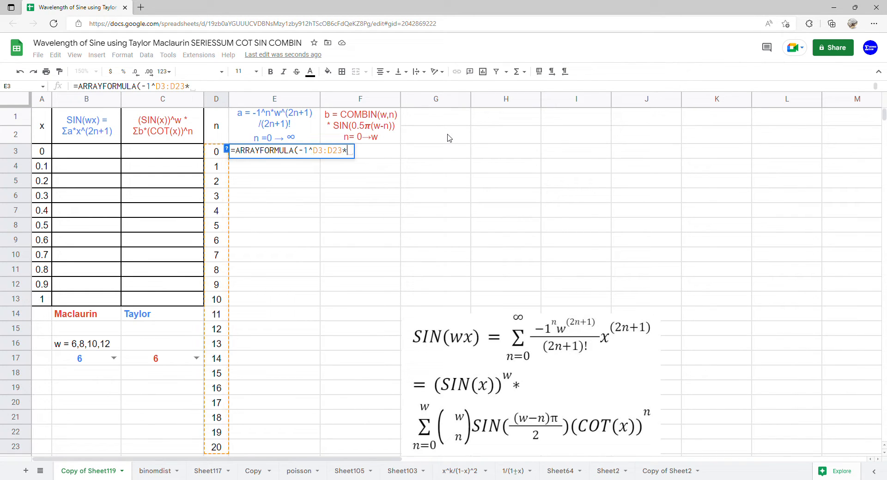
click(98, 364)
text(^)
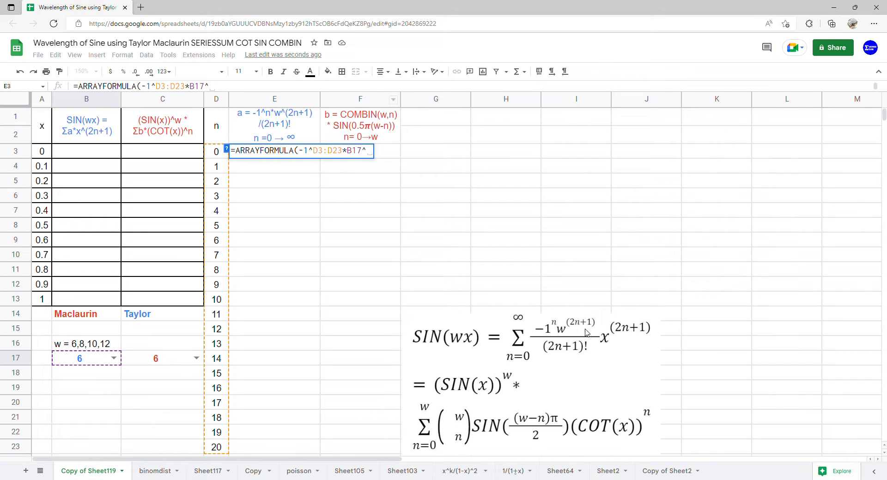
text((2*)
drag(216, 152, 200, 424)
text(+1))
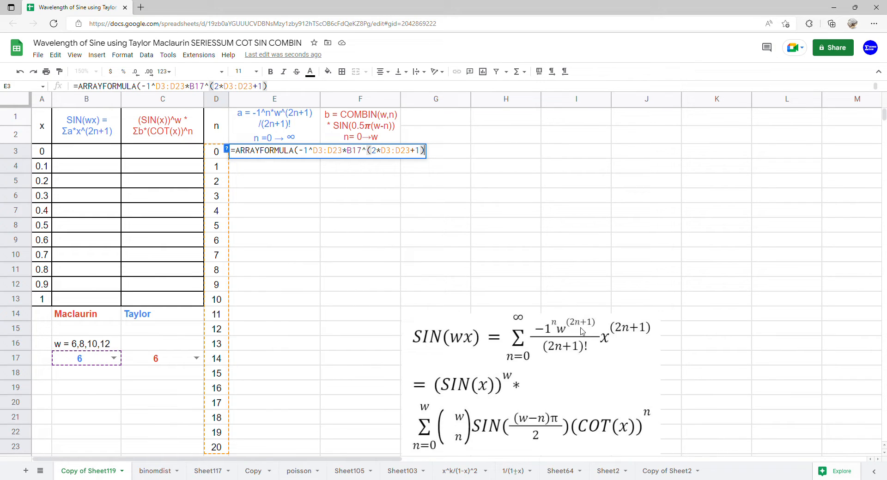
- Complete the E3 formula by dividing by FACT(2*D3:D23+1), and enter it
text(/FACT(2*)
drag(217, 159, 221, 448)
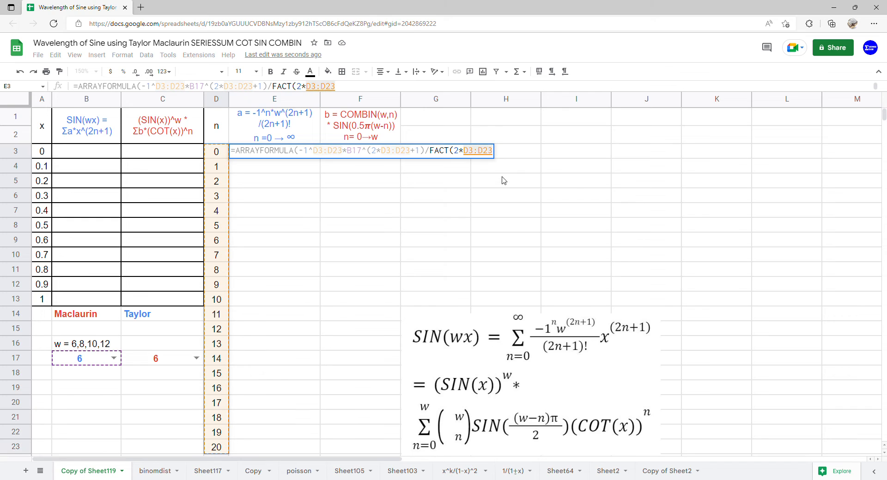
text(+1))
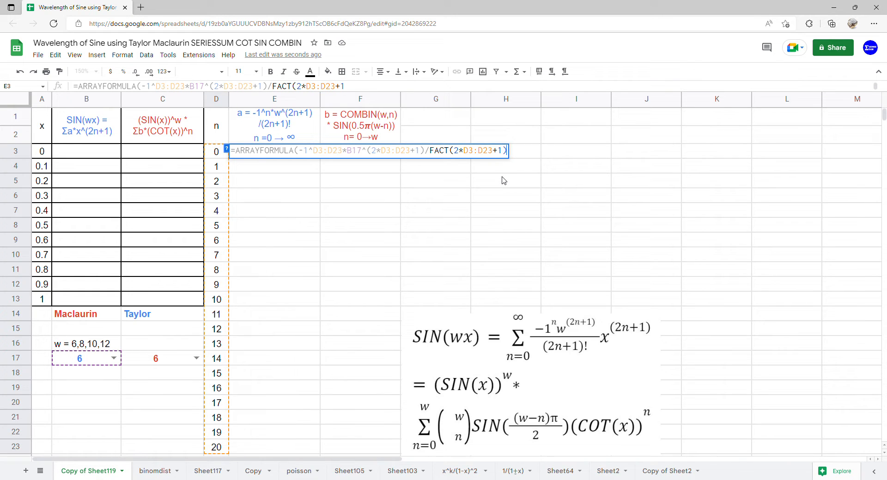
key(Return)
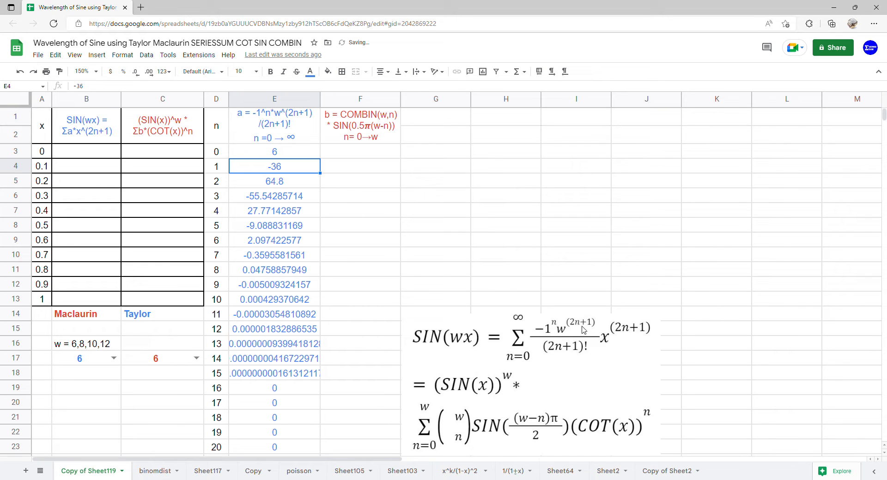
- Enter =ARRAYFORMULA(SERIESSUM(A3:A13,1,2,E3:E23)) in B3 to compute SIN(wx) for all x values
click(93, 152)
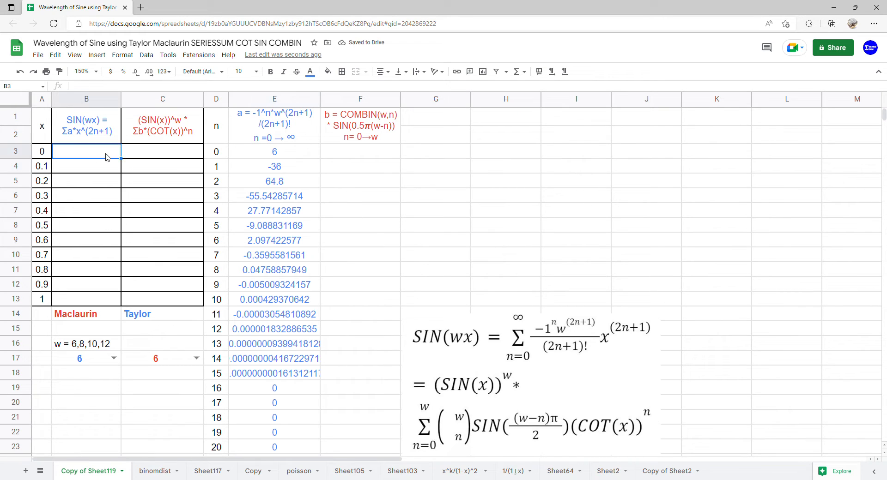
text(=arr)
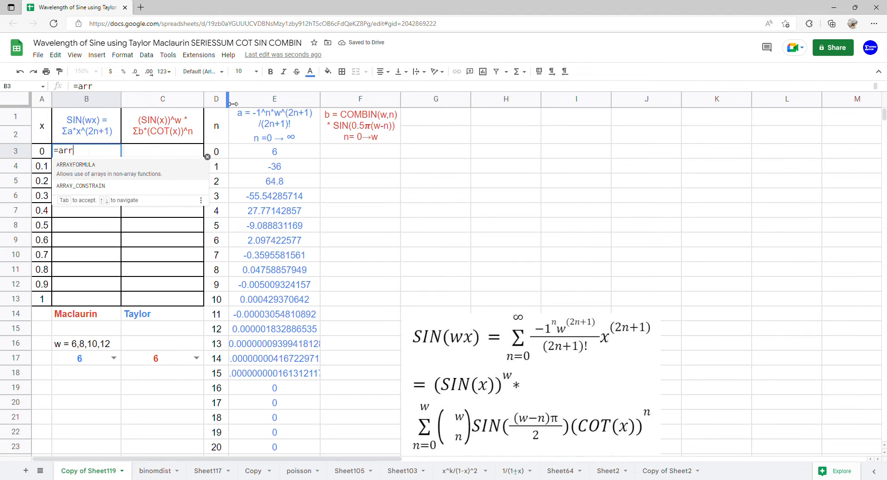
key(Tab)
text(ser)
key(Tab)
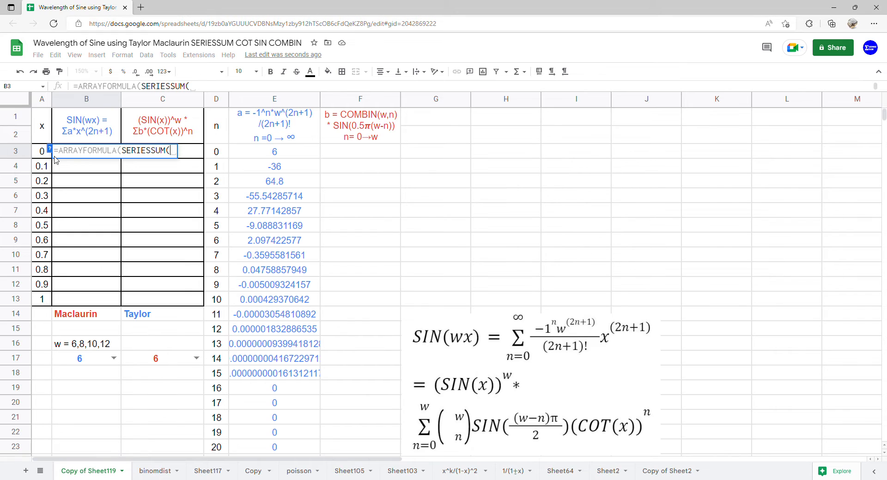
drag(45, 153, 50, 297)
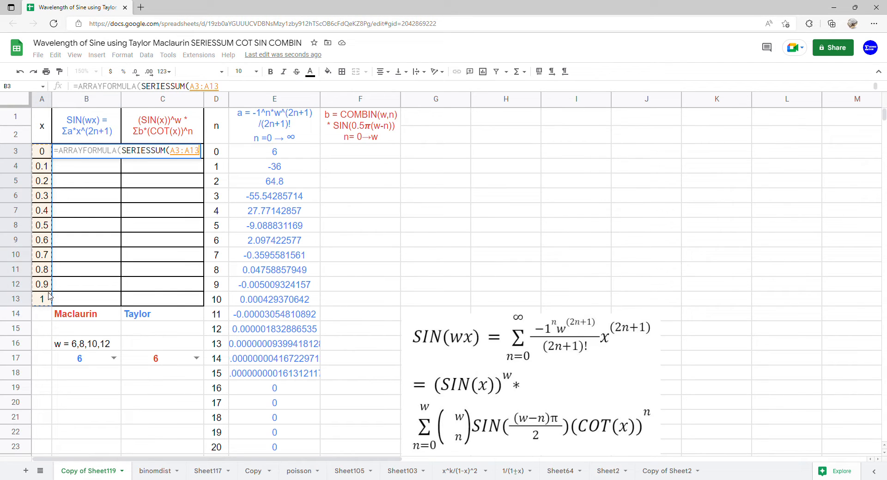
text(,)
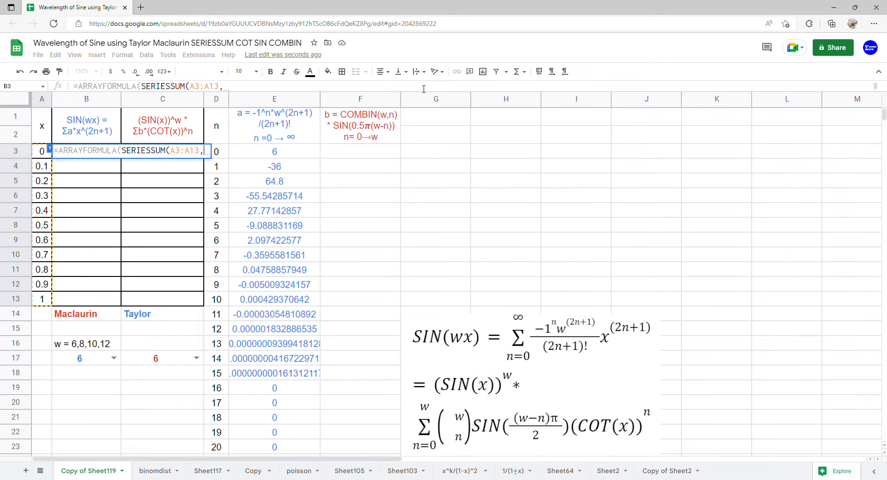
text(1,2,)
drag(302, 156, 278, 447)
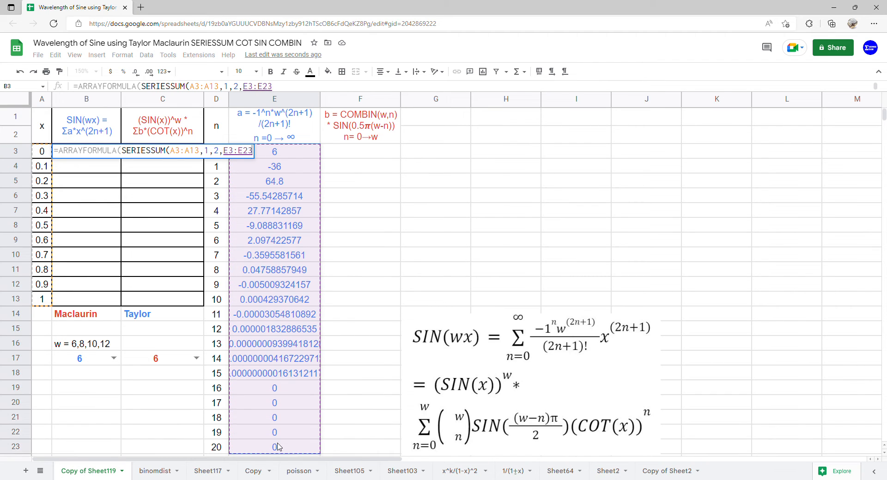
key(Return)
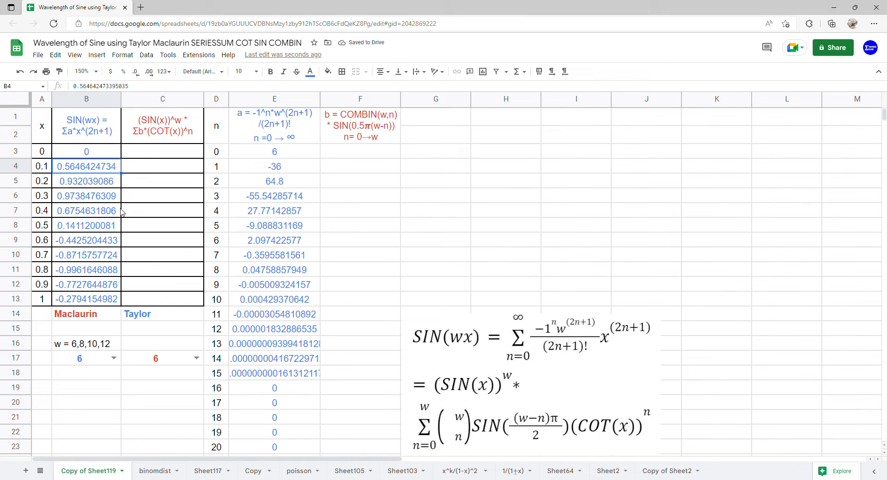
- Start the coefficient b formula in F3 with =ARRAYFORMULA(COMBIN(C17,D3:D23)*
click(152, 158)
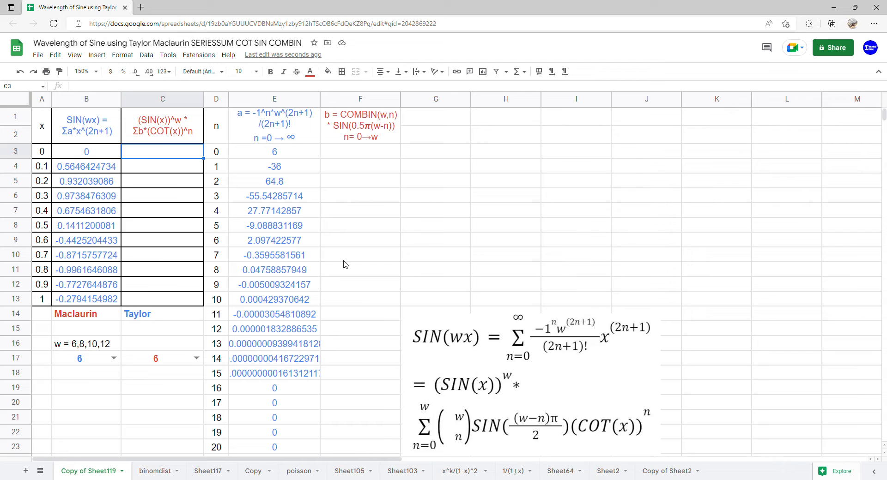
click(357, 156)
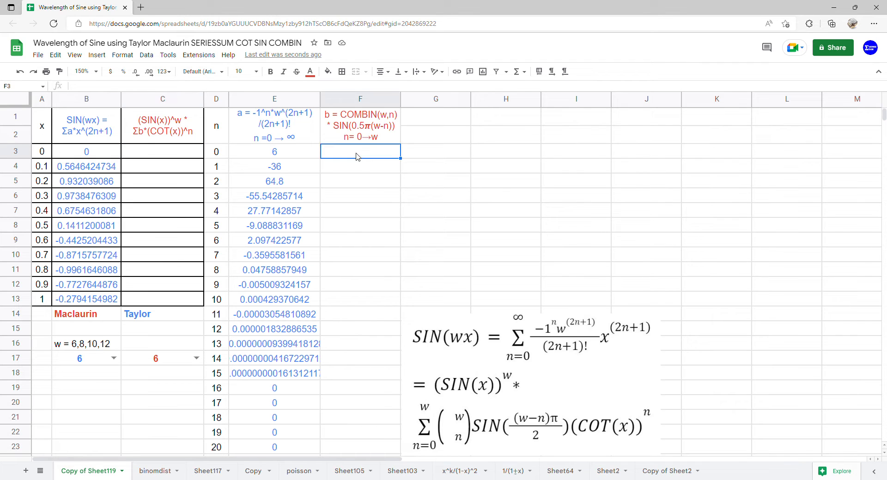
text(=array)
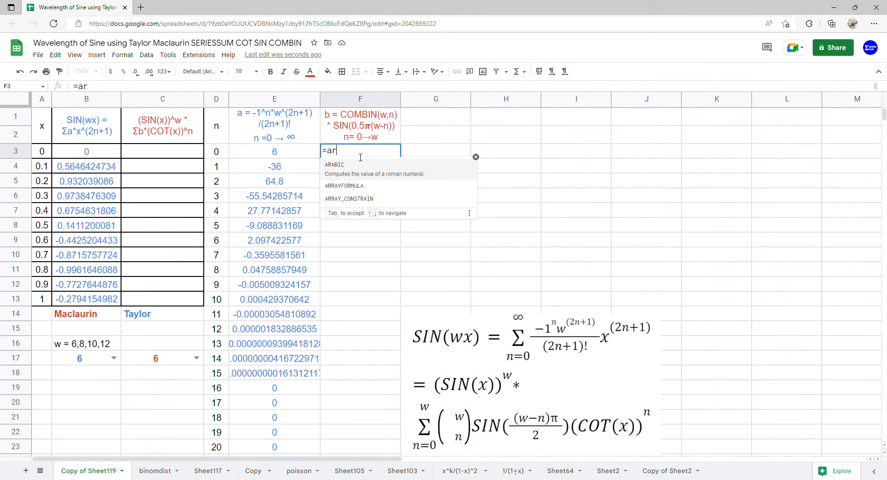
key(Tab)
text(com)
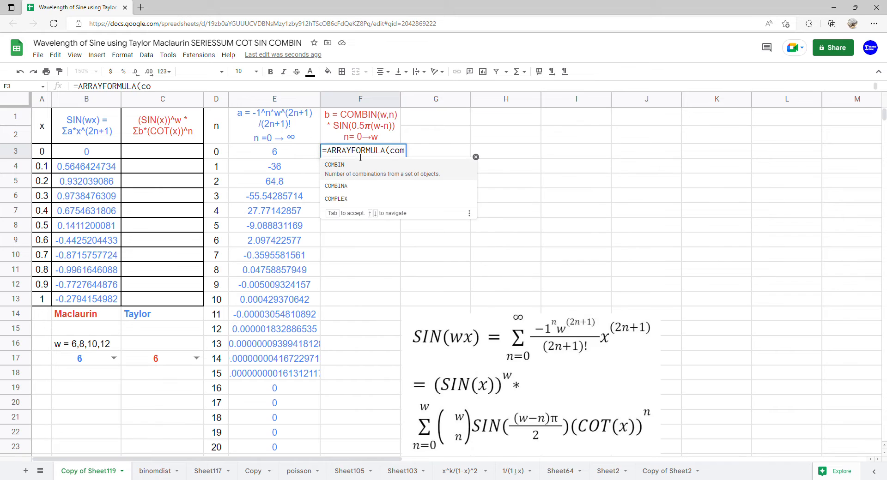
key(Tab)
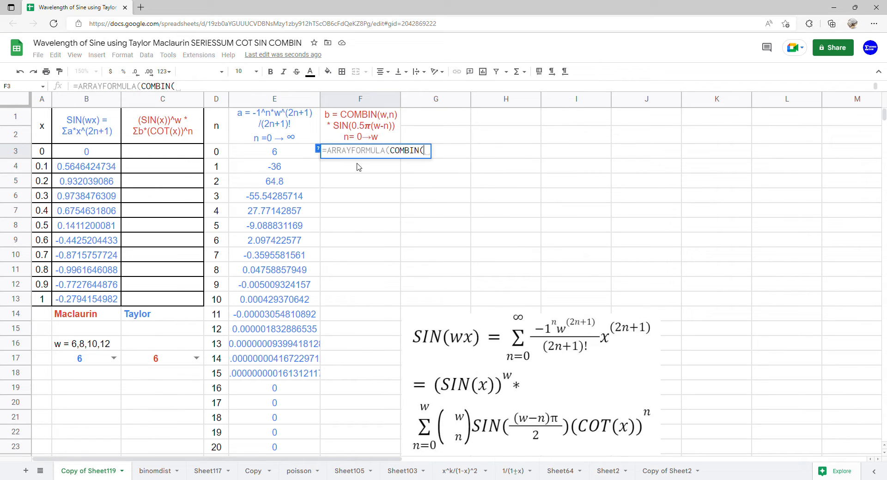
click(162, 364)
text(,)
drag(211, 153, 221, 440)
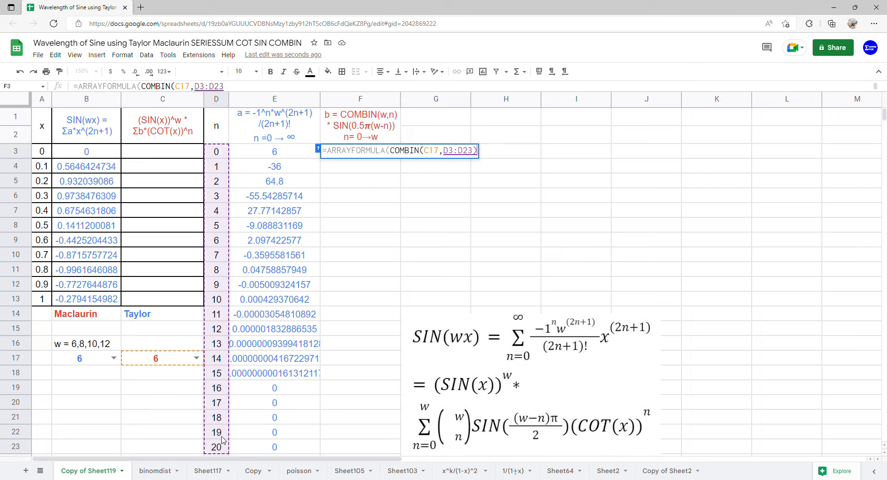
text()*)
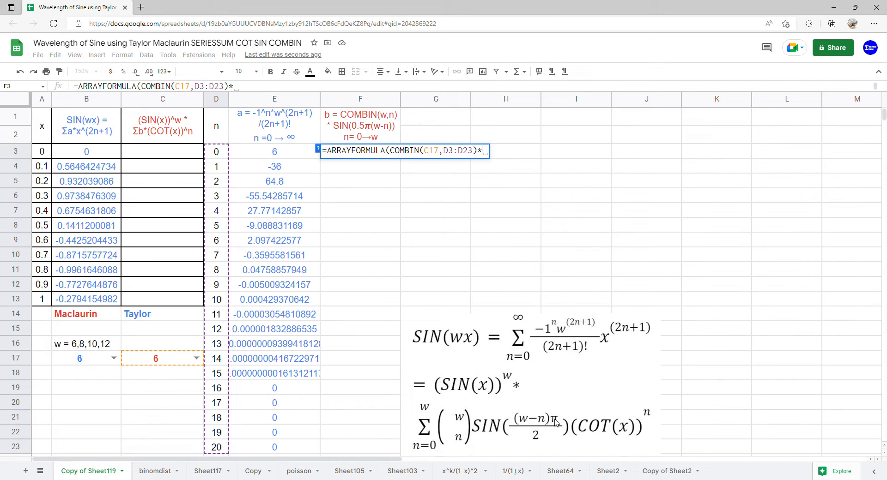
- Complete the coefficient b formula in F3 with SIN(0.5*PI()*(C17-D3:D23)), close the array formula, and enter it
text(SIN(0.5*PI())
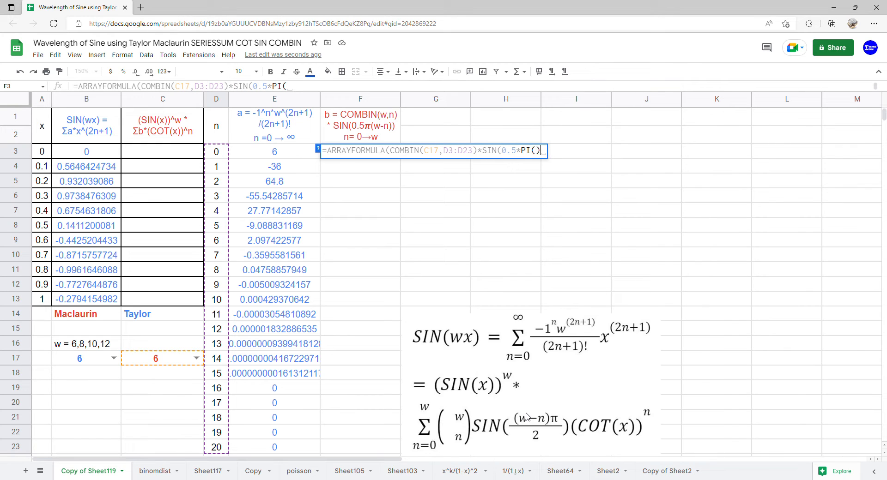
text(*)
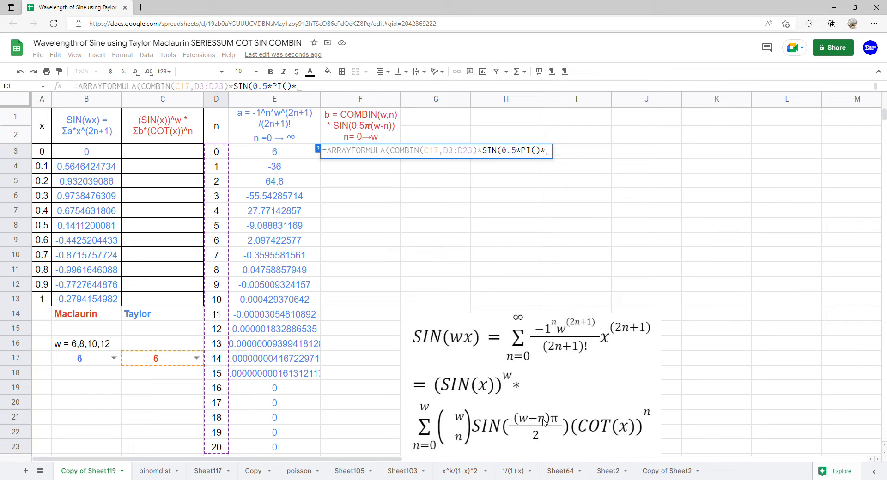
text(()
click(183, 363)
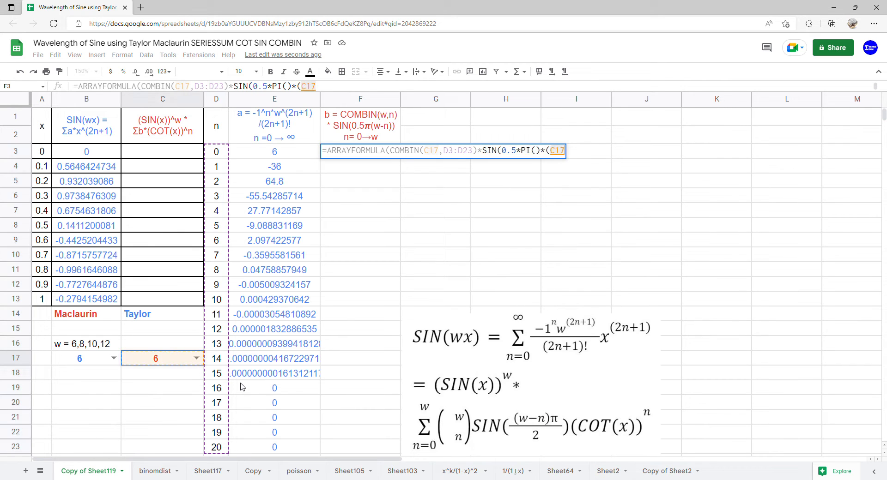
text(-)
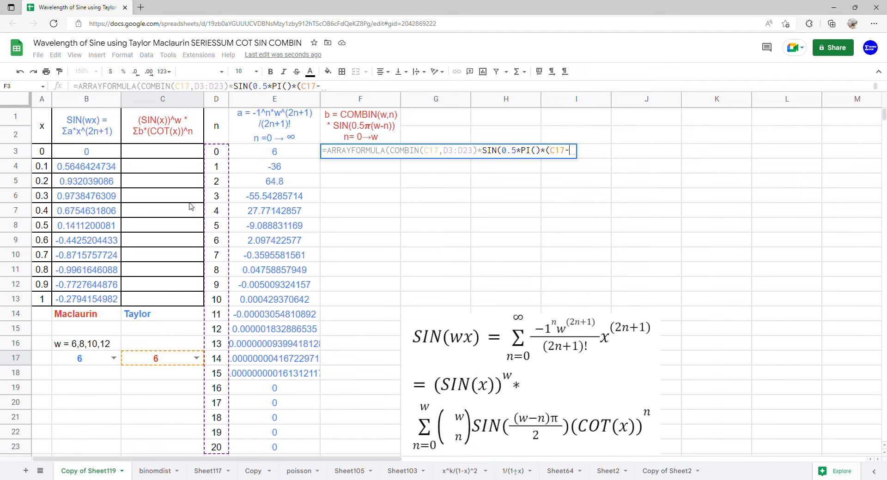
drag(216, 153, 216, 446)
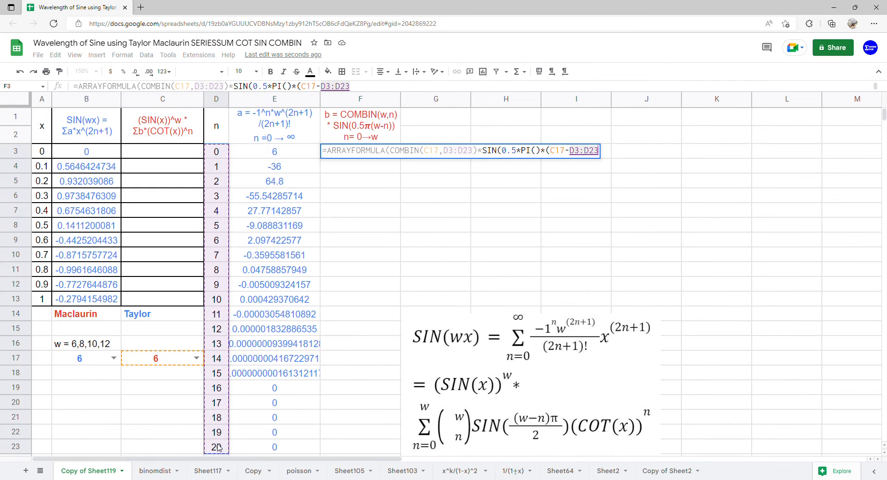
text())
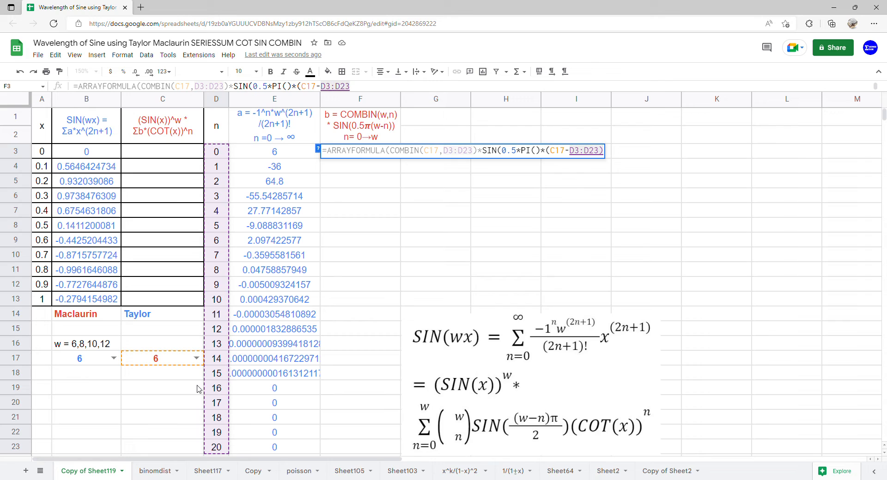
text())
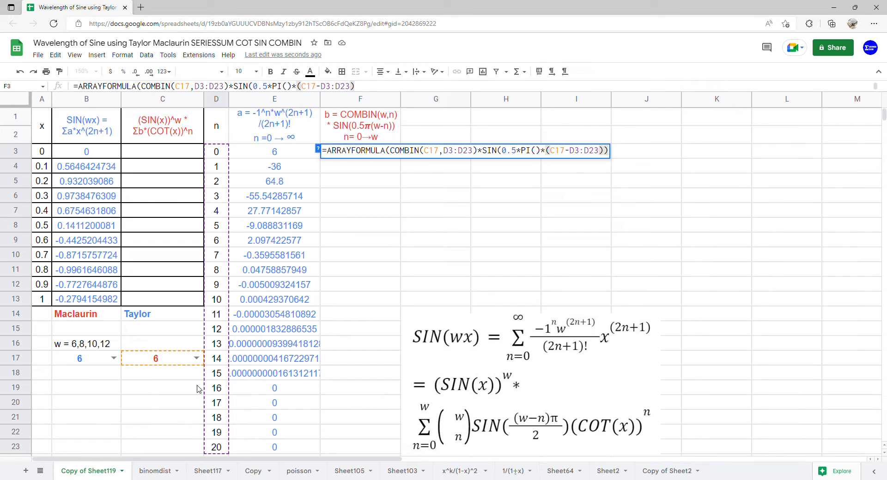
text())
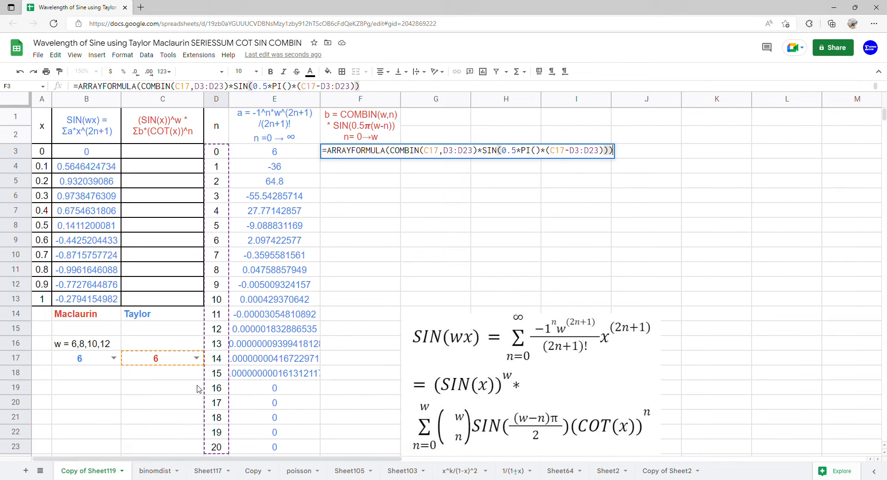
key(Return)
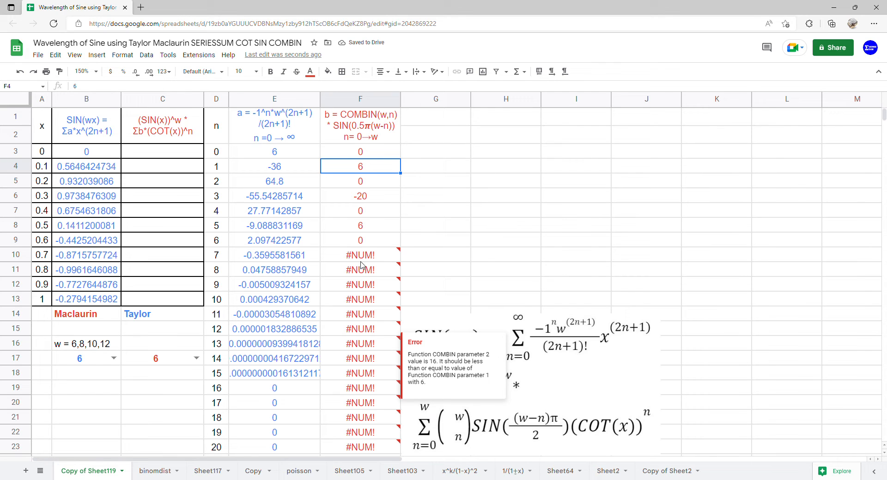
- Add IF(D3:D23>C17,0, before COMBIN inside the F3 array formula so terms with n above w return 0
click(362, 154)
double_click(362, 154)
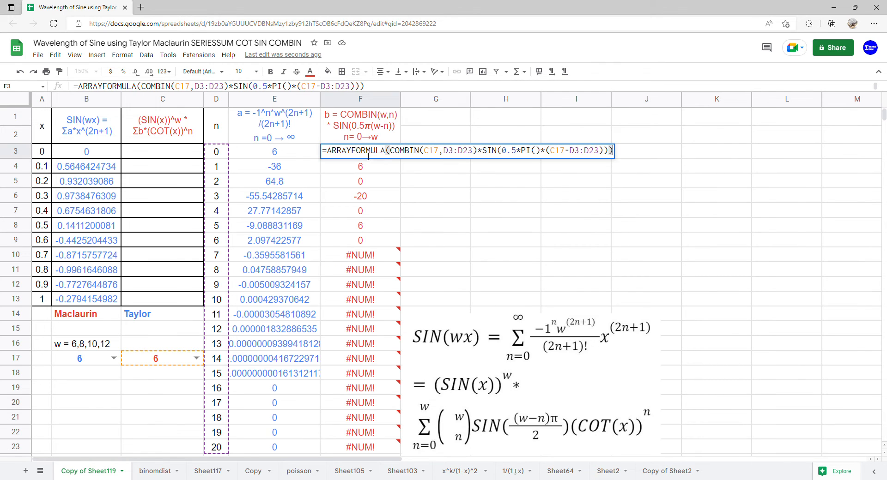
click(388, 152)
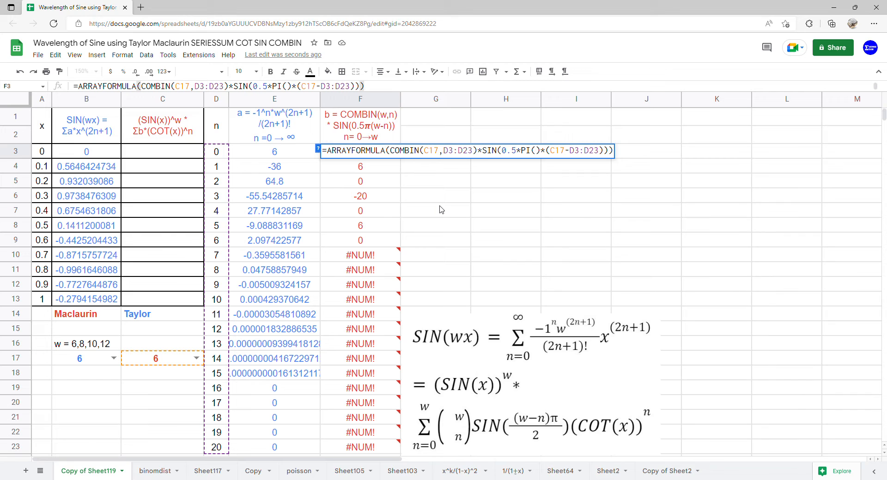
key(Right)
text(IF()
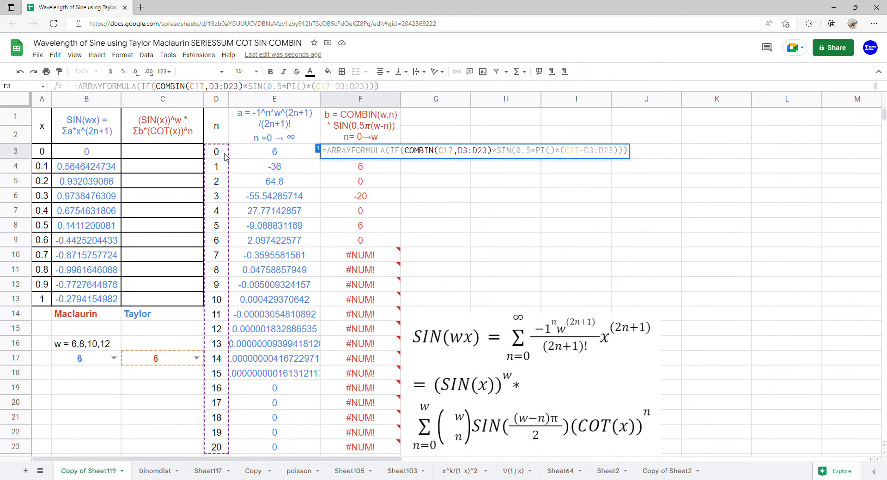
drag(219, 157, 222, 449)
text(>)
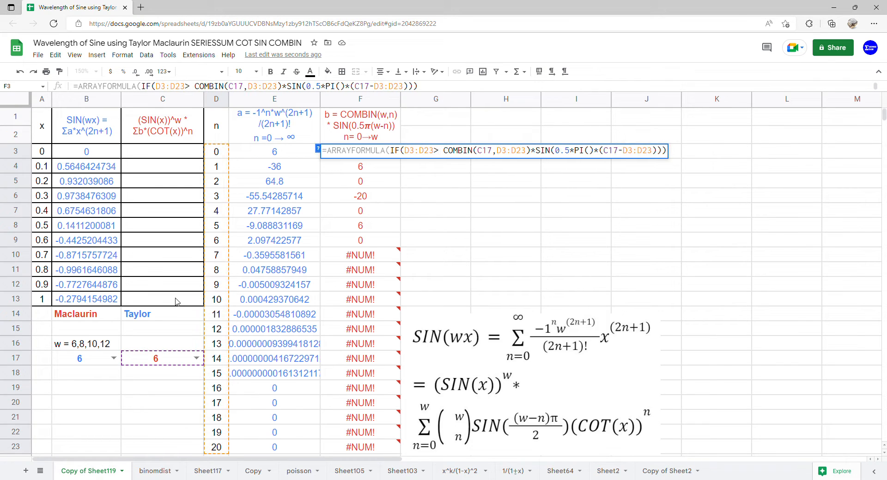
click(155, 361)
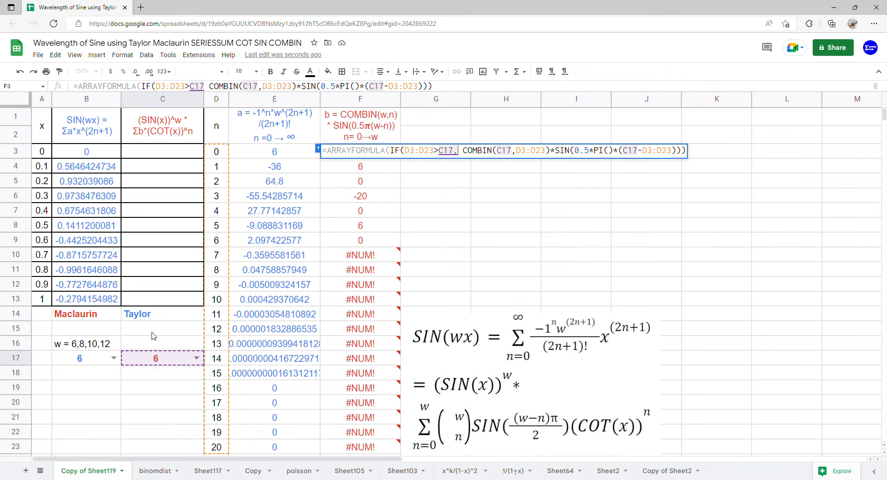
text(,0,)
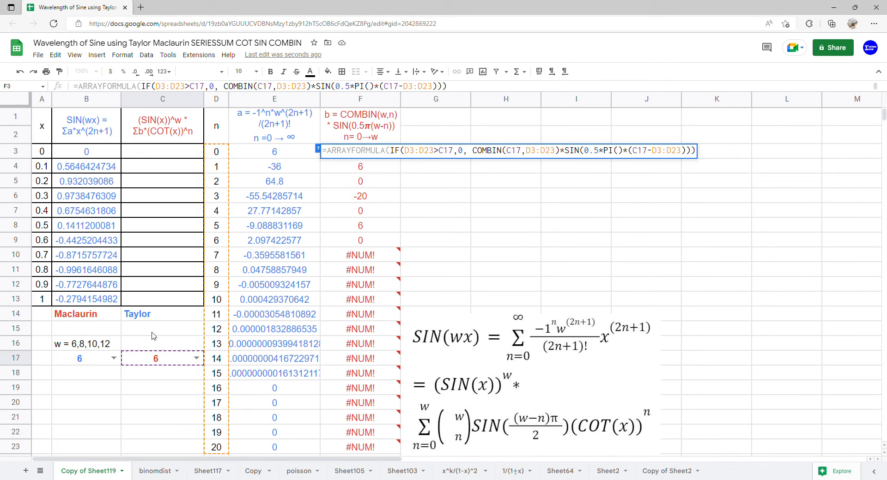
key(Return)
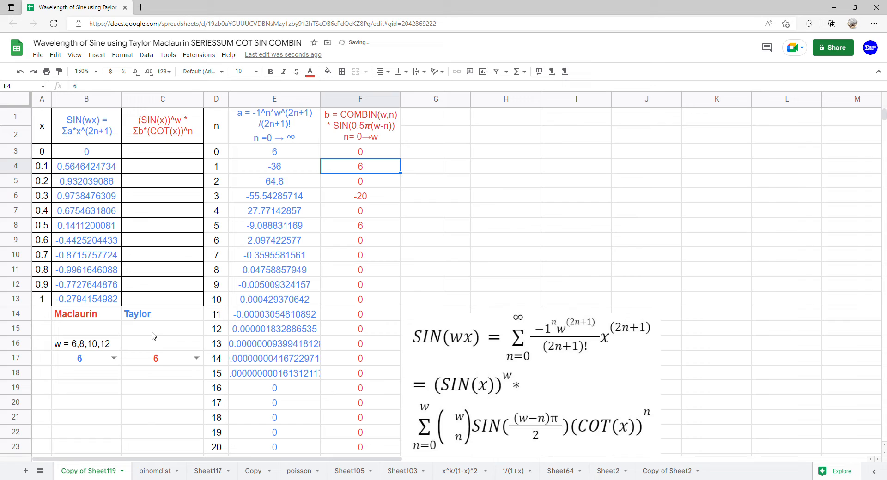
- Start the formula in C3 with =ARRAYFORMULA(COT(A3:A13),0,1, for the second expansion
click(175, 156)
double_click(175, 160)
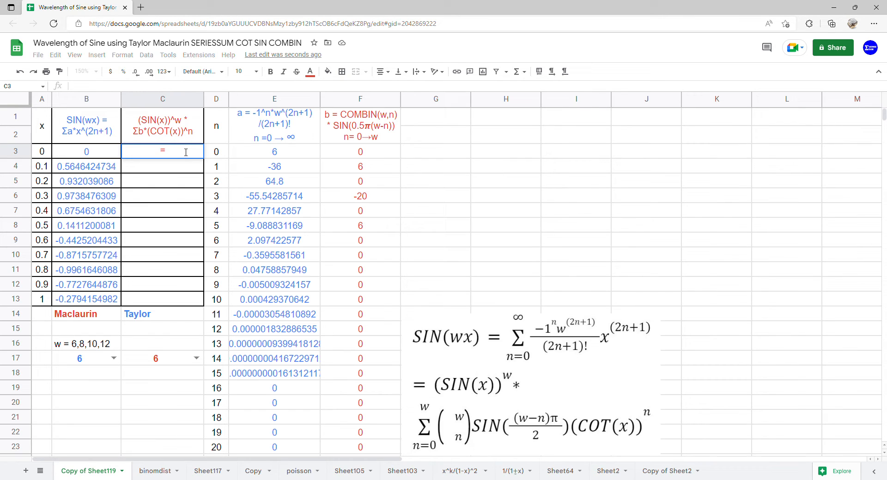
text(arrayf)
key(Tab)
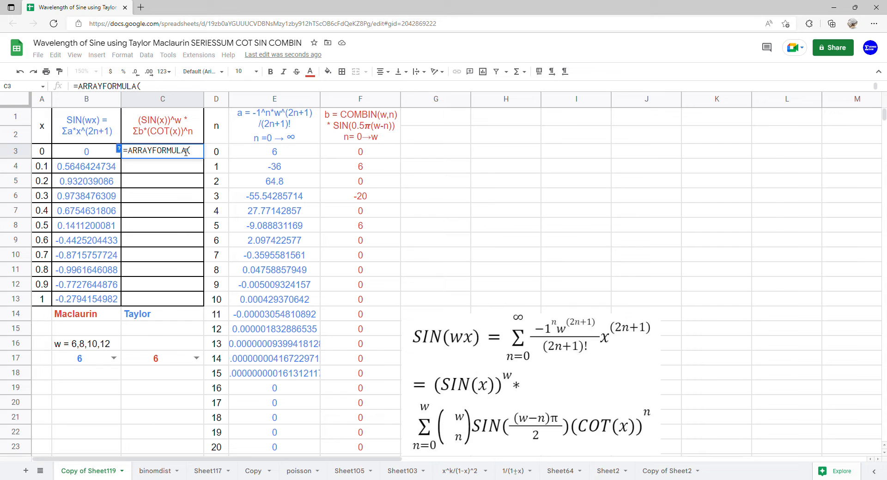
text(cot)
key(Tab)
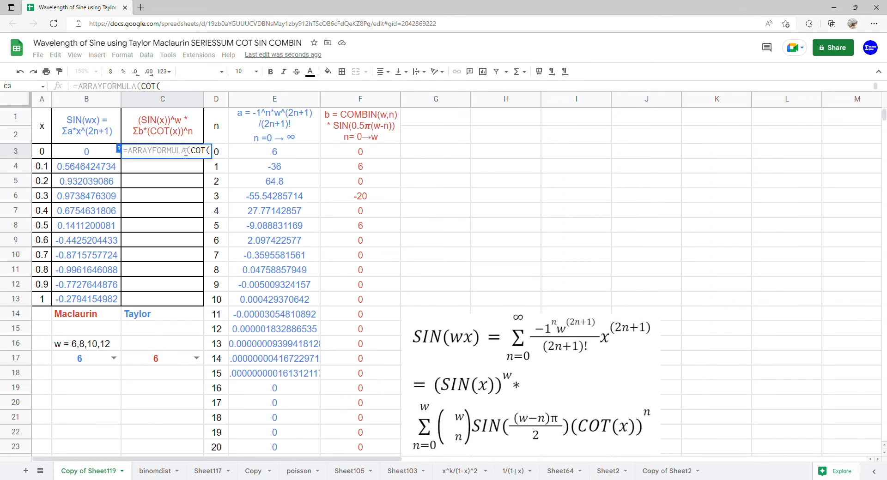
drag(43, 153, 44, 299)
text(),)
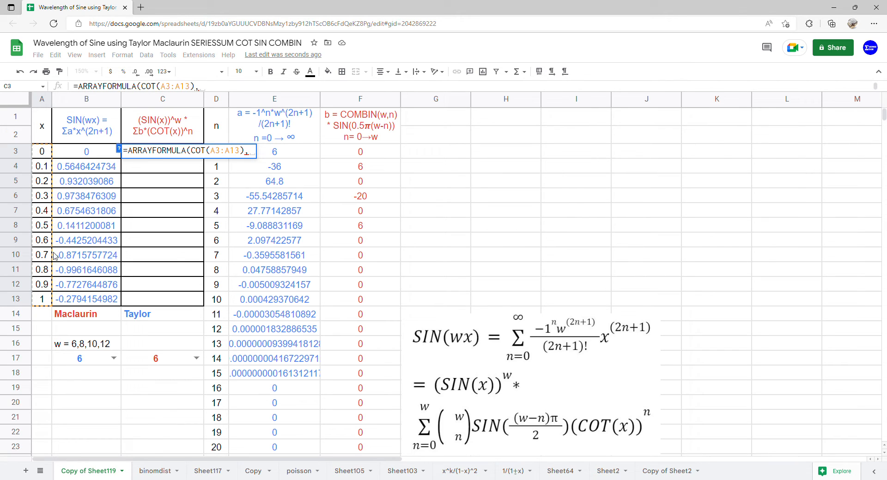
text(0,1,)
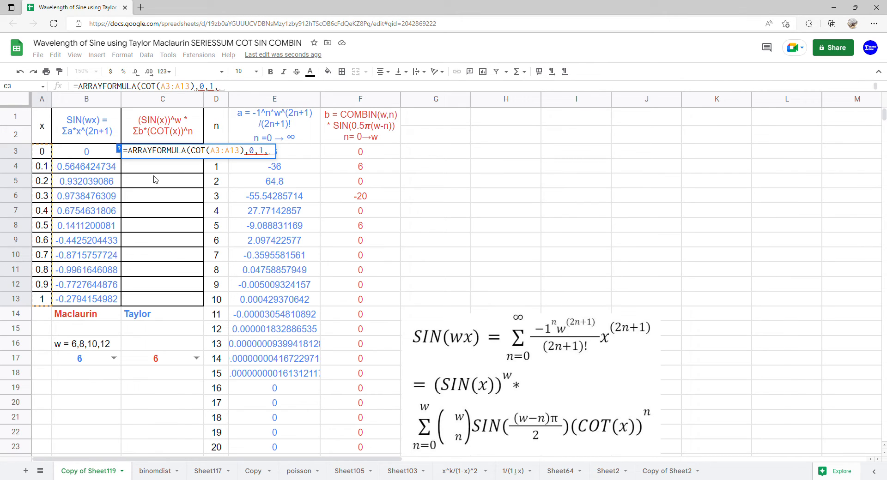
- Insert SERIESSUM( before COT in the C3 formula, add F3:F23 as the coefficients, and enter it
click(188, 151)
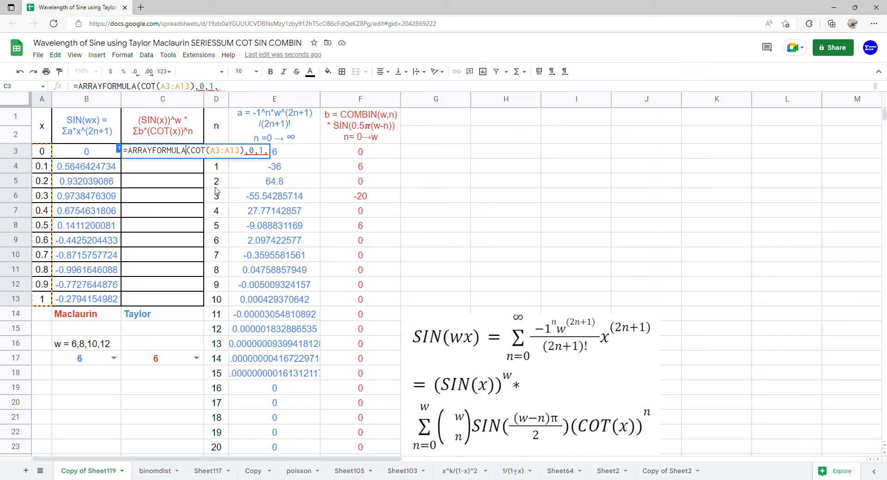
text(seri)
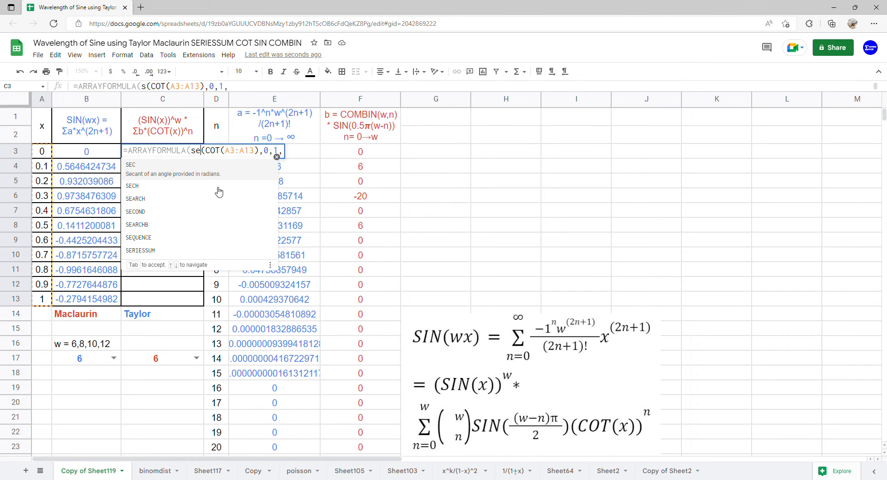
key(Tab)
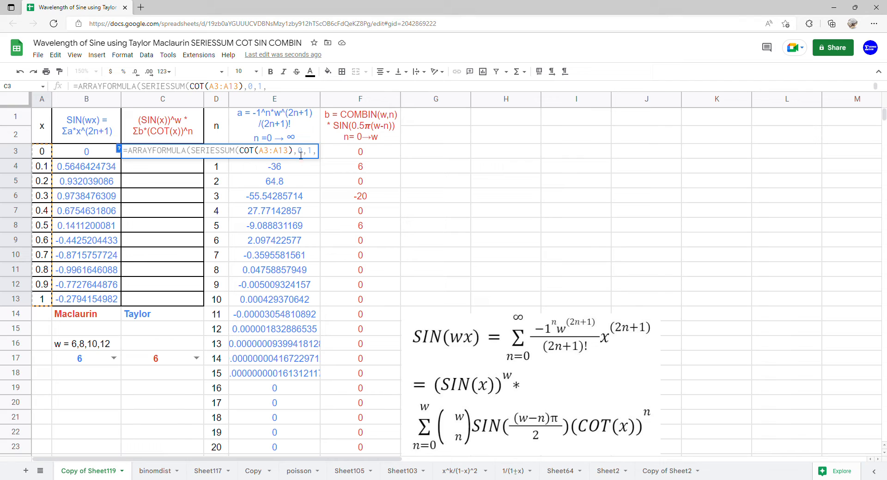
click(319, 155)
drag(373, 157, 369, 448)
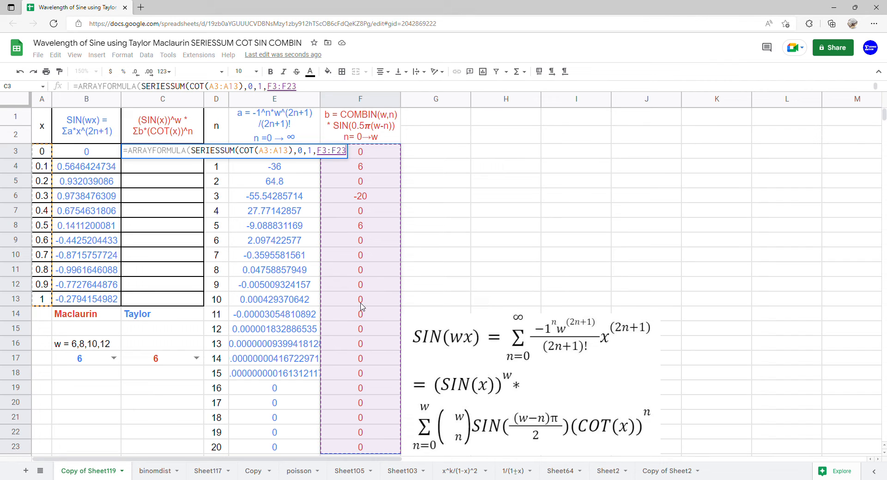
text())
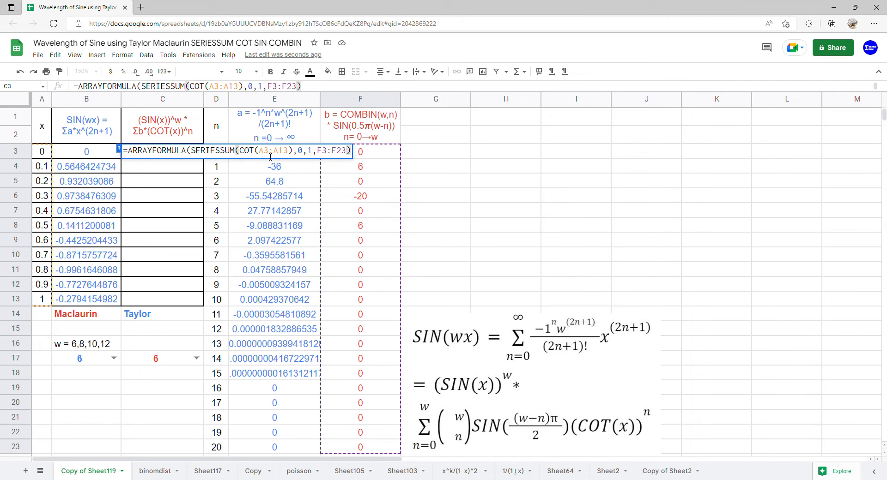
click(329, 153)
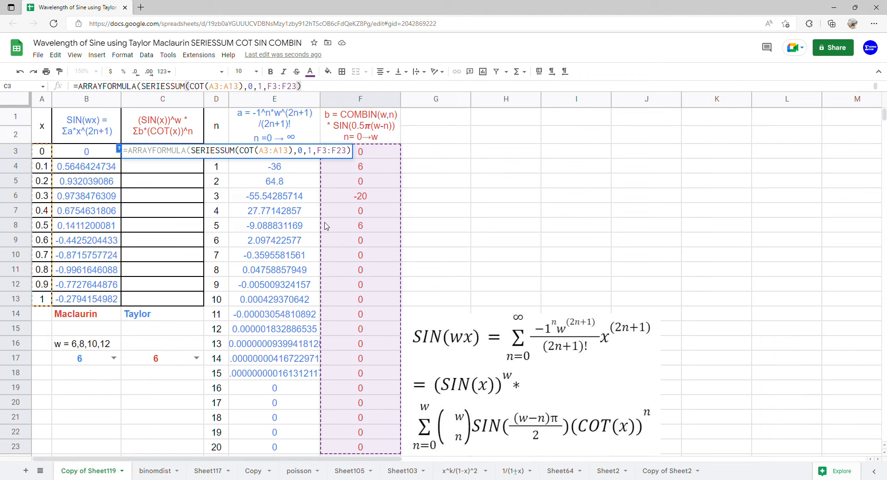
key(Return)
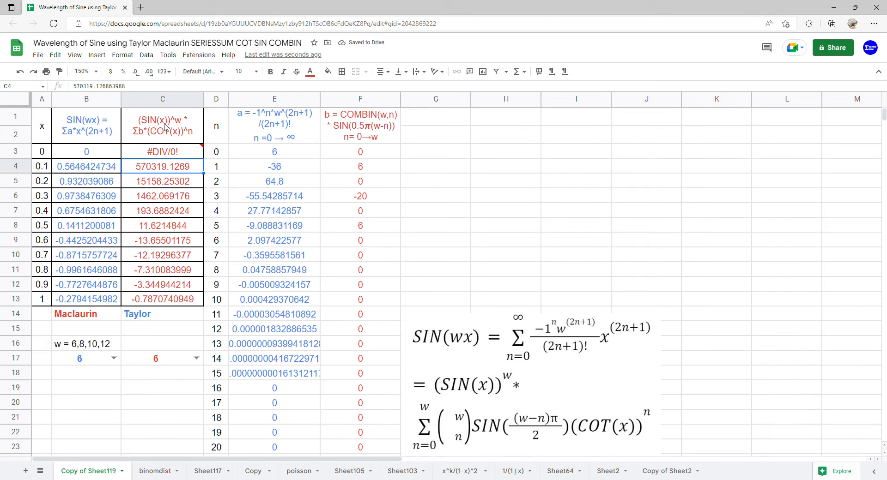
- Multiply the SERIESSUM in the C3 array formula by SIN(A3:A13)^C17, placed in front of it, and enter the formula
double_click(174, 151)
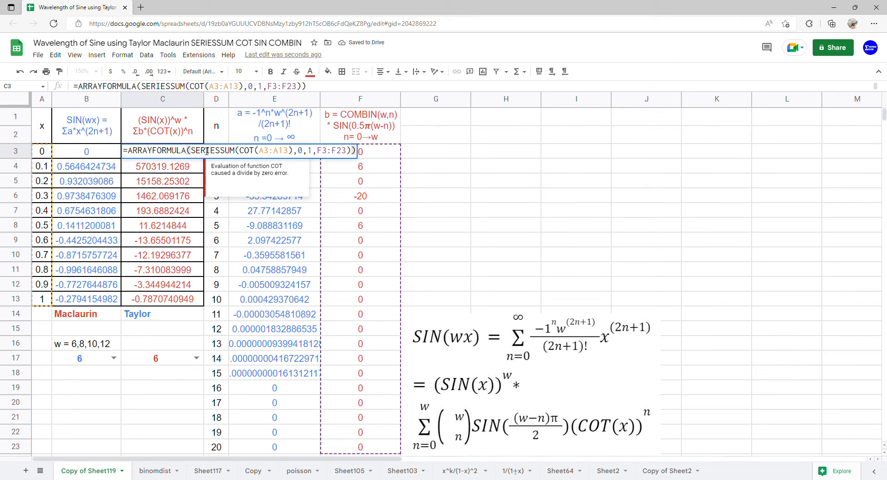
click(197, 153)
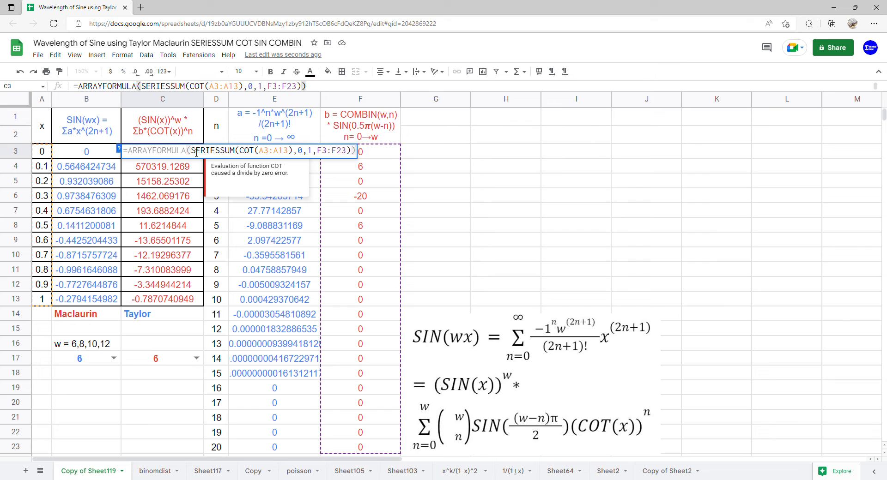
text(*)
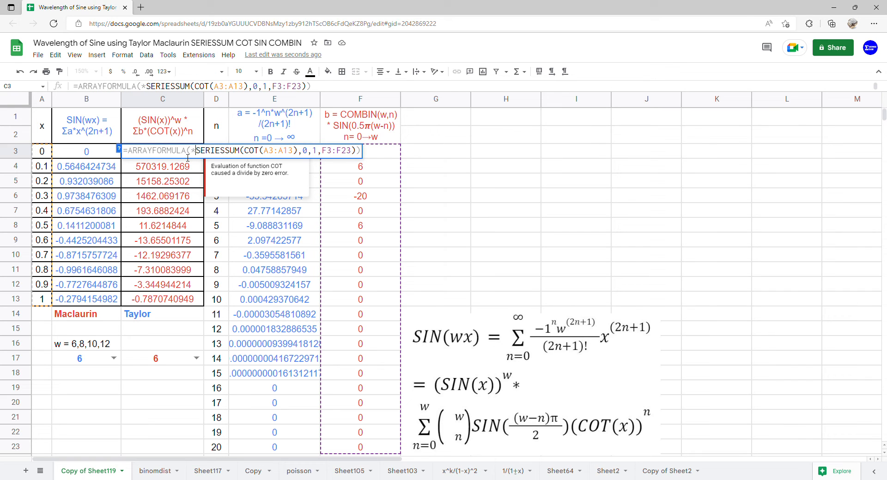
click(193, 155)
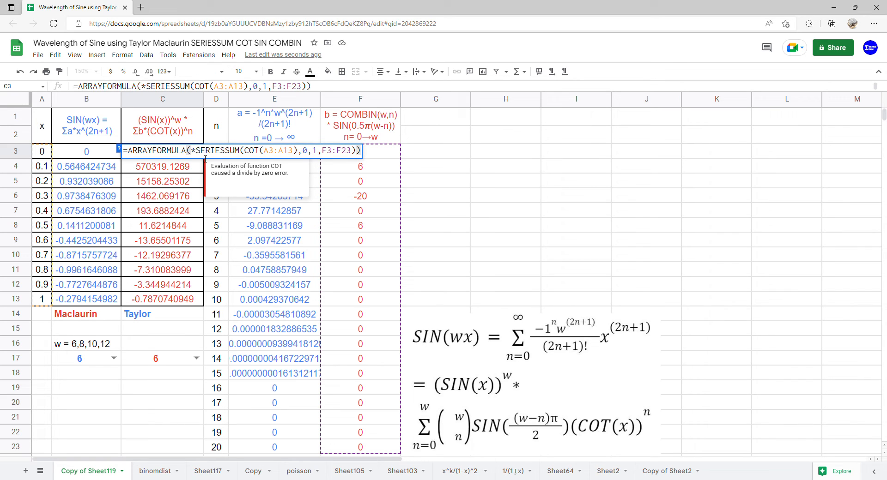
text(SIN()
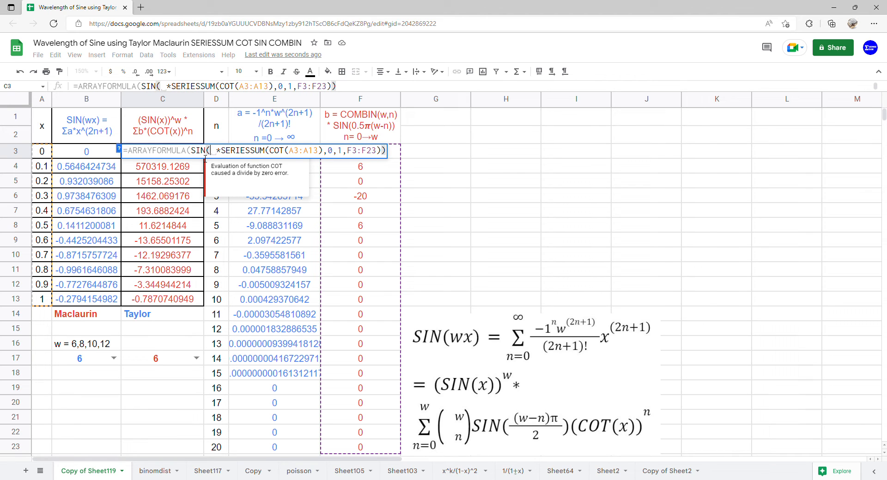
drag(42, 152, 42, 301)
text()^)
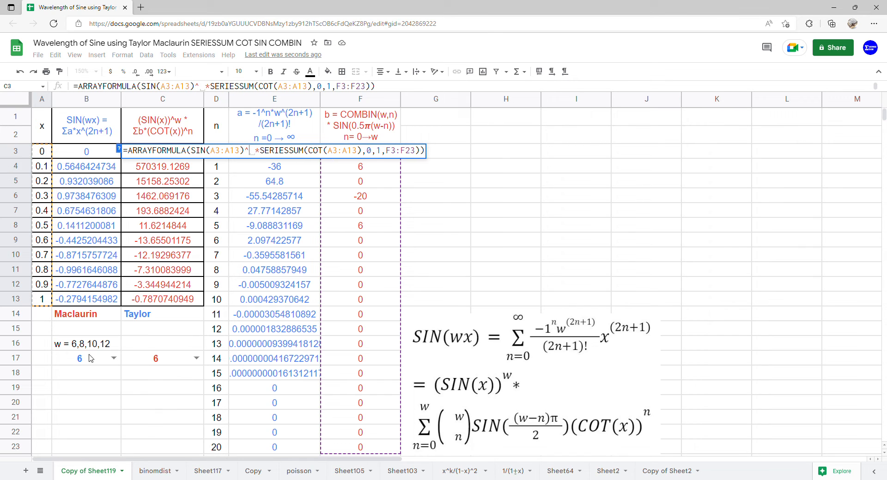
click(157, 358)
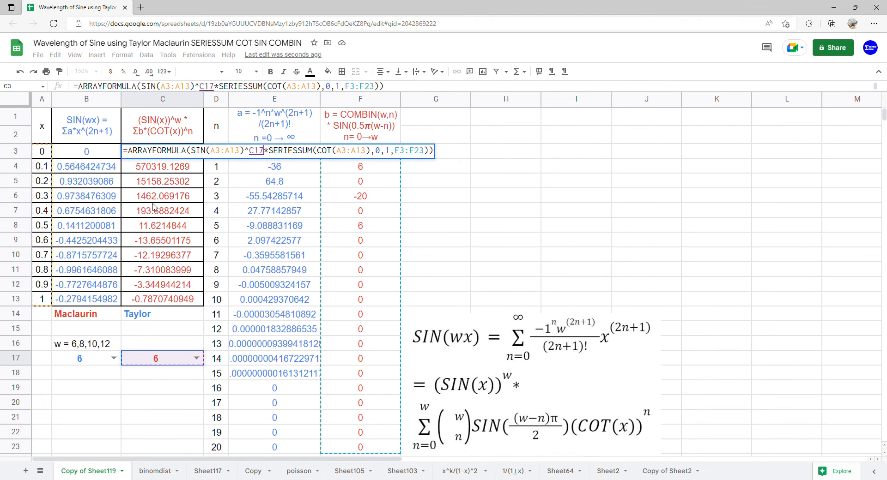
key(Return)
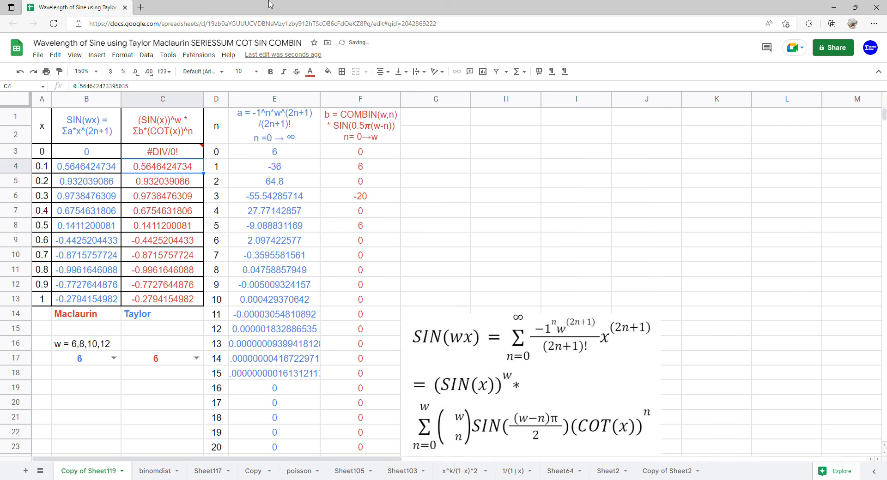
- Add IF(A3:A13=0,0, before SIN inside the C3 array formula so x = 0 returns 0, and enter it
click(202, 151)
double_click(198, 152)
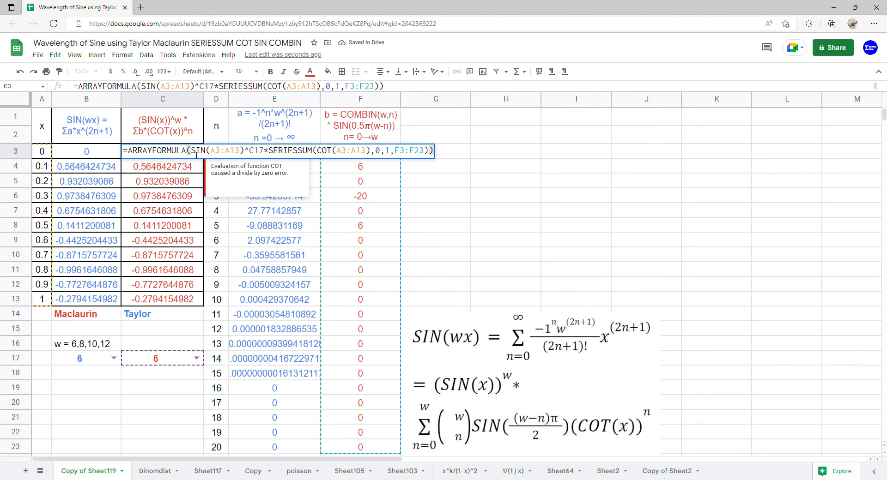
click(168, 185)
double_click(173, 154)
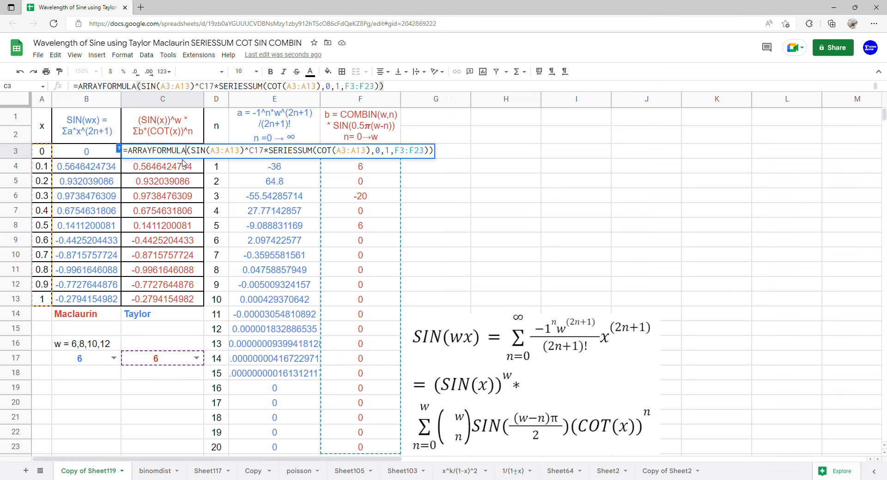
text(()
key(Left)
text(IF)
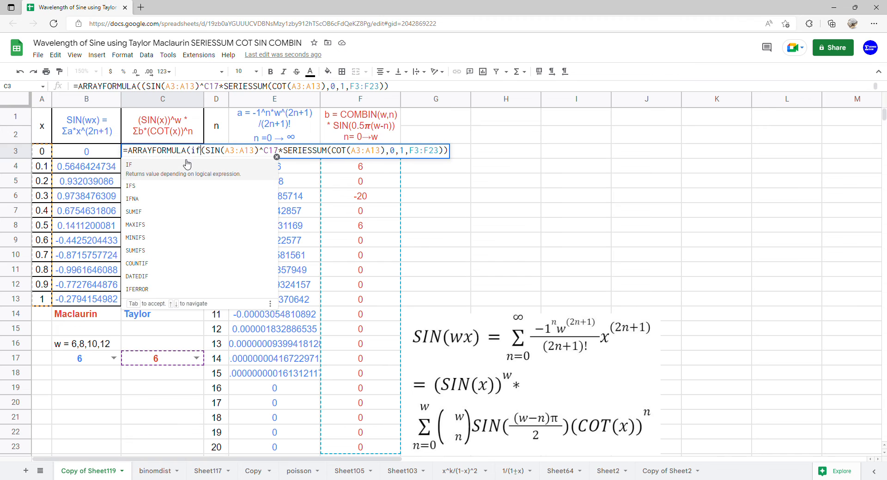
drag(41, 151, 47, 310)
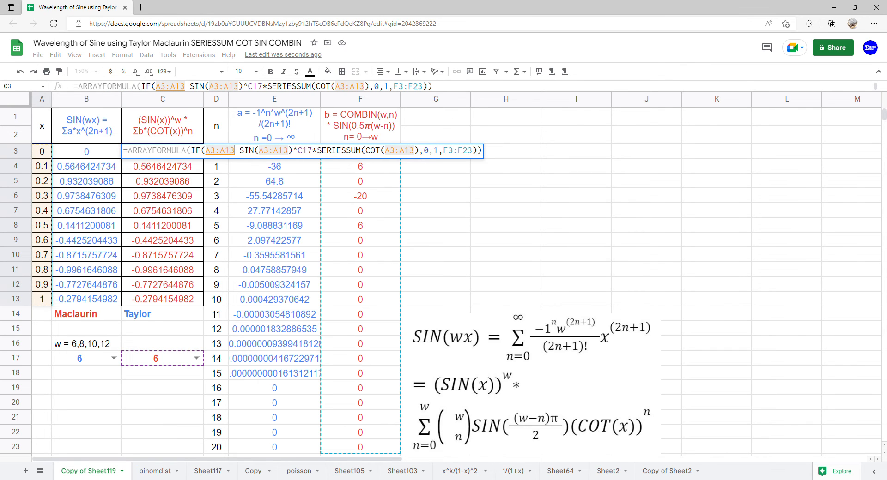
text(=0,)
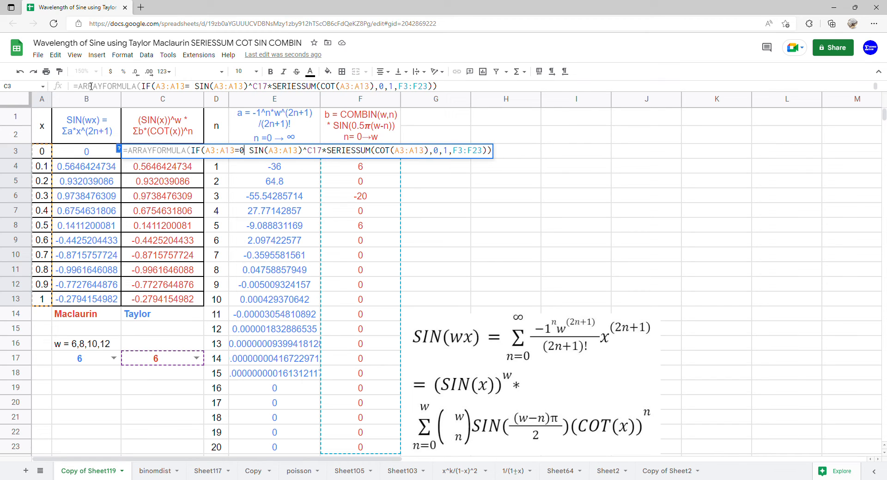
text(0,)
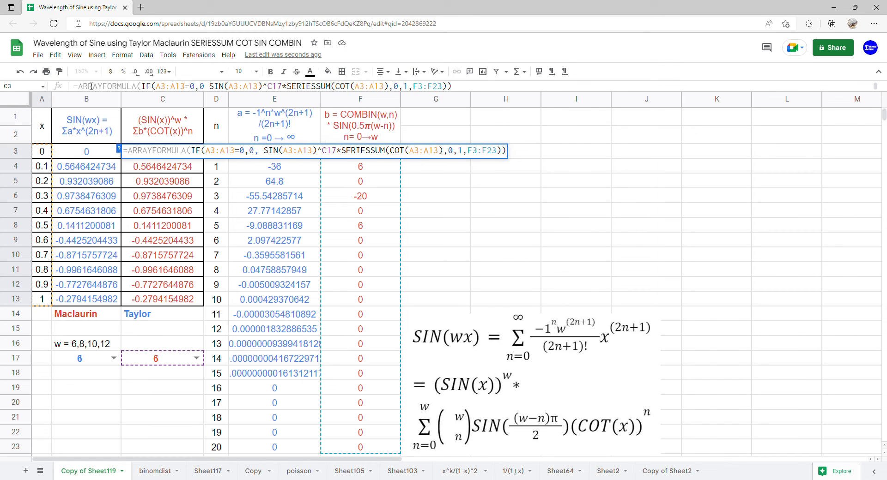
key(Return)
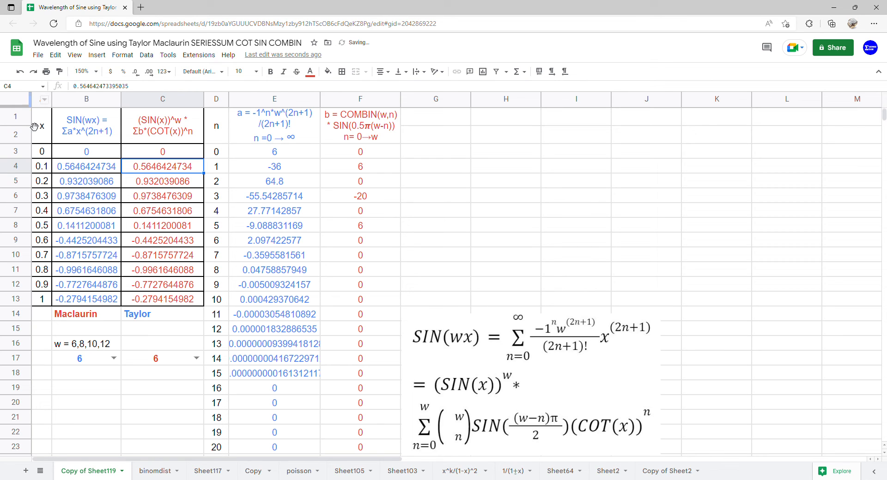
- Insert a chart of the range A1:C13 and set its type to scatter chart
drag(41, 128, 164, 299)
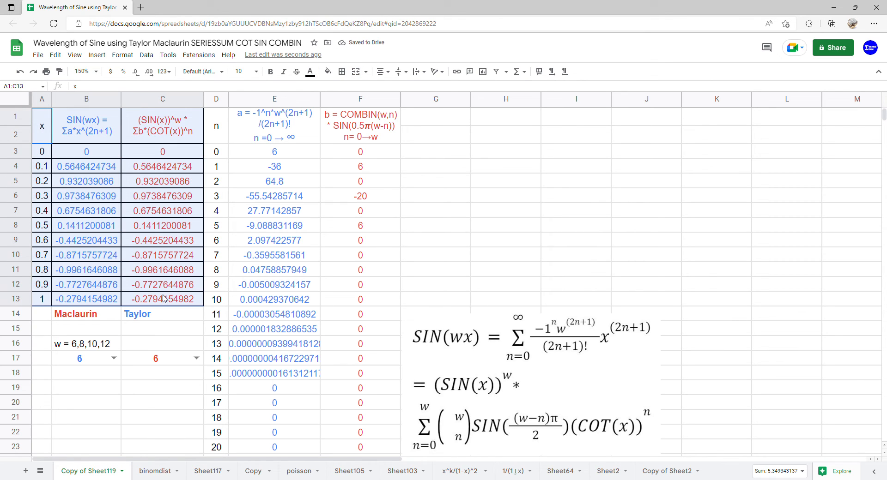
click(98, 55)
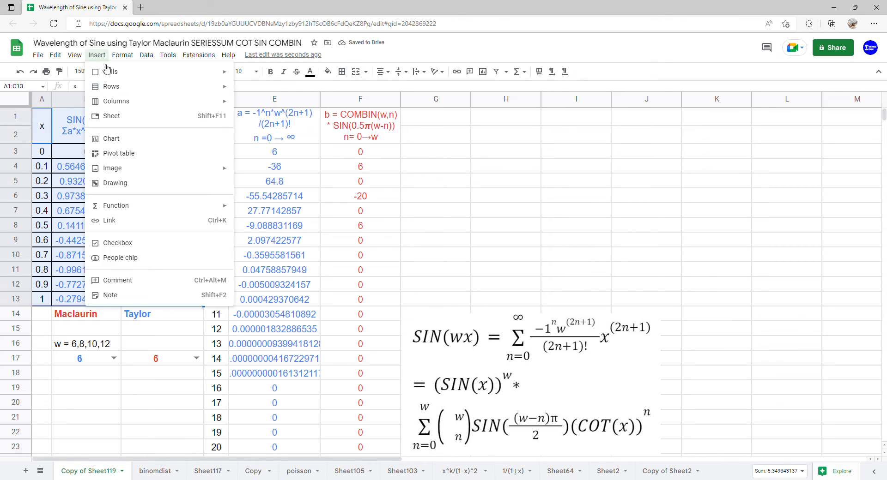
click(130, 151)
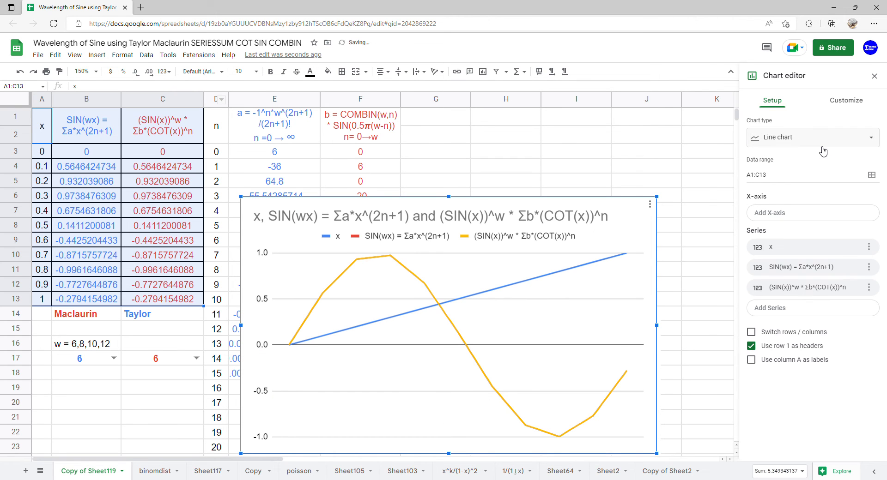
click(820, 144)
scroll(827, 277, down, 5)
scroll(829, 287, down, 2)
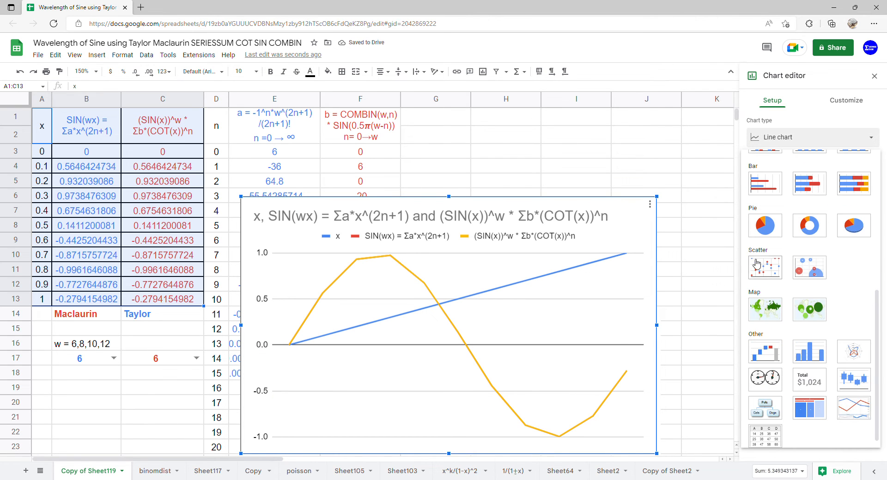
click(769, 273)
- Delete the chart's title and use column A as labels so x becomes the X-axis
click(548, 221)
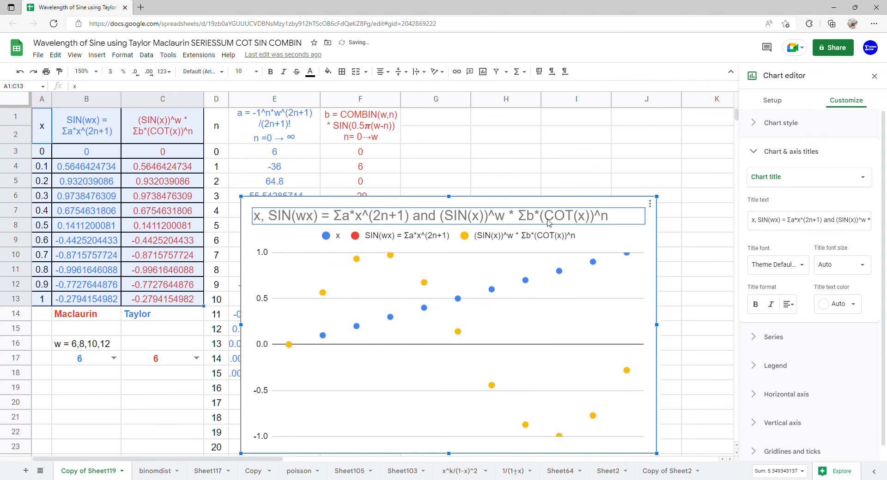
click(551, 223)
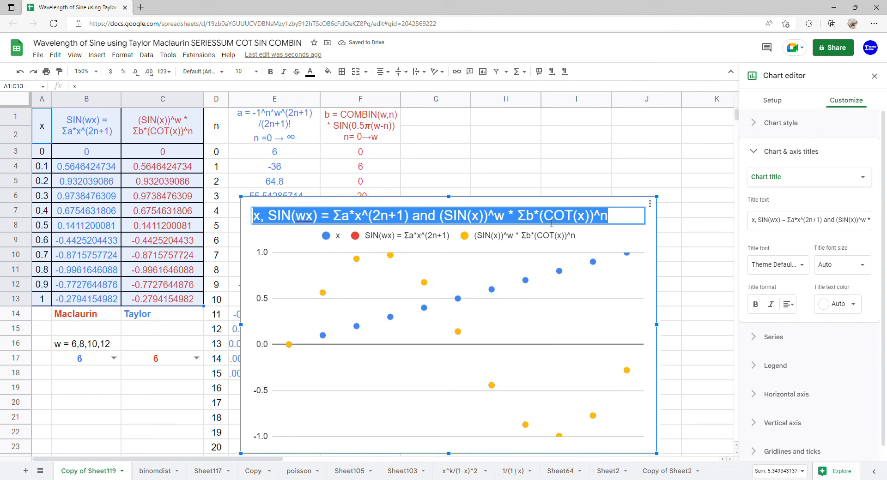
key(BackSpace)
click(570, 321)
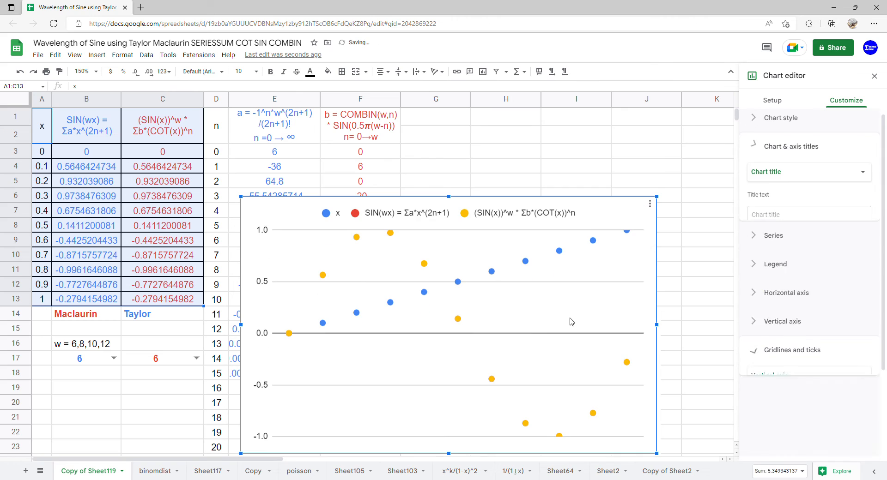
click(772, 101)
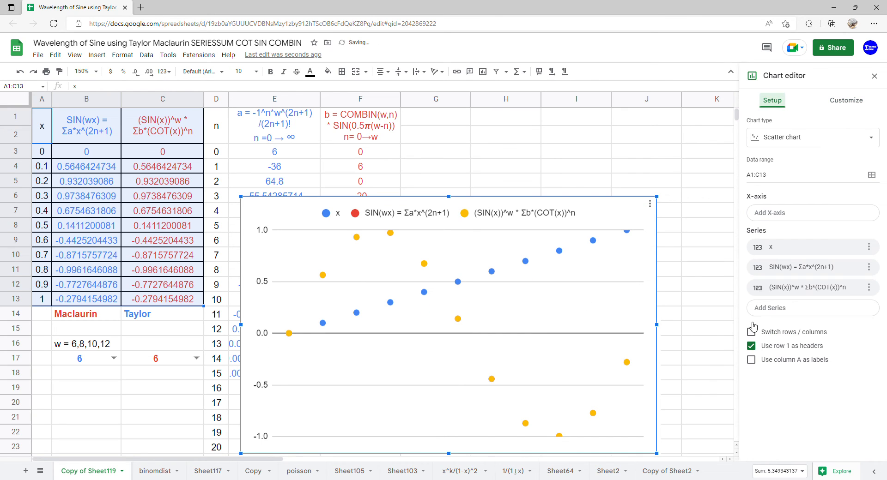
click(766, 360)
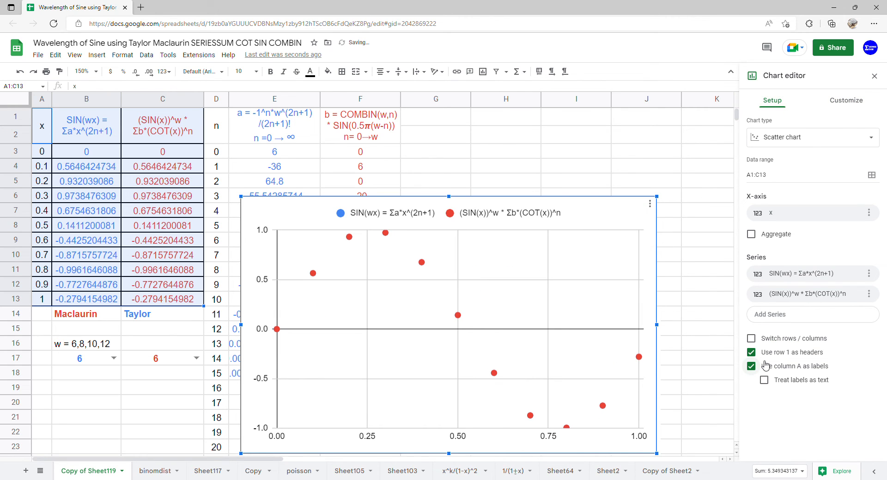
- Add a polynomial trendline of degree 10 to all series in the scatter chart
click(839, 106)
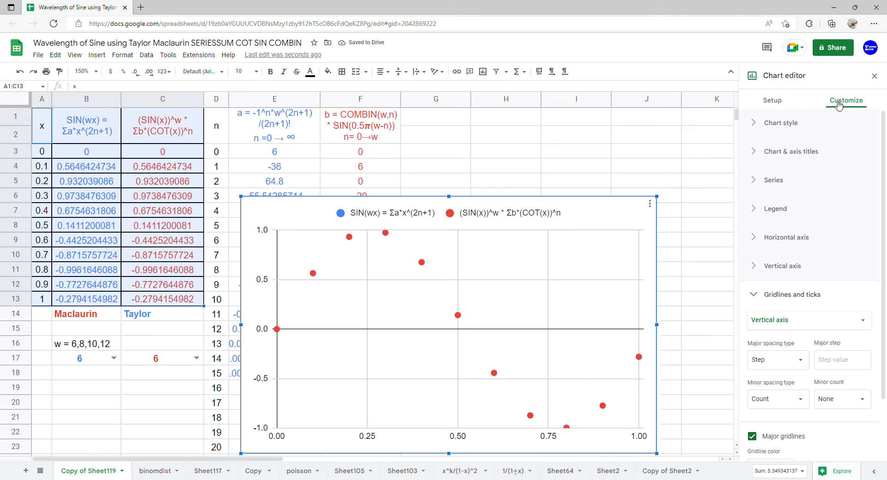
click(784, 185)
scroll(784, 188, down, 2)
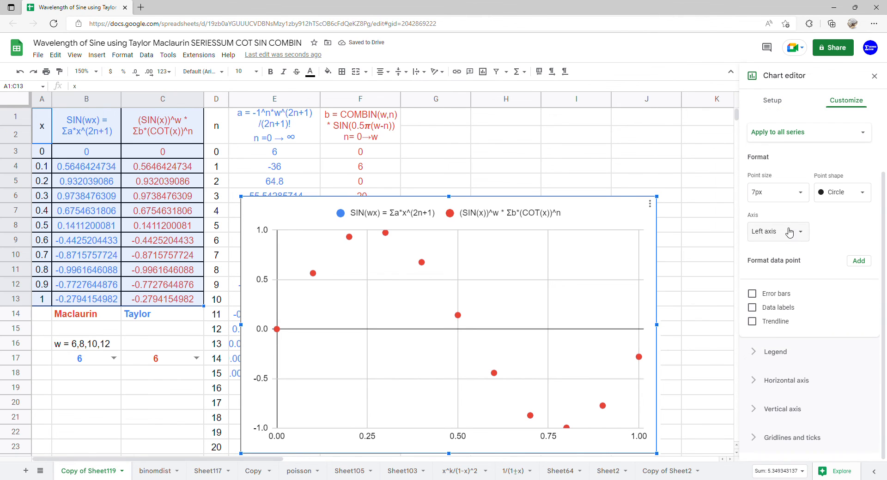
click(775, 323)
scroll(776, 326, down, 2)
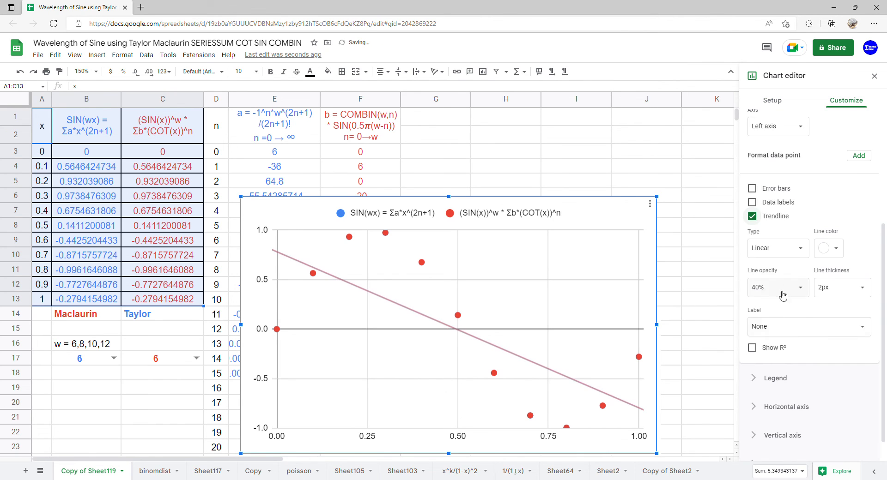
click(797, 250)
click(796, 262)
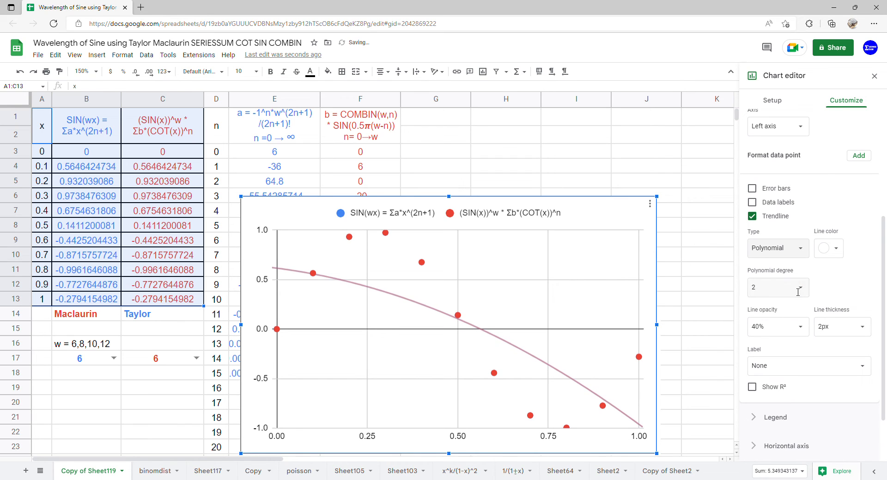
click(797, 290)
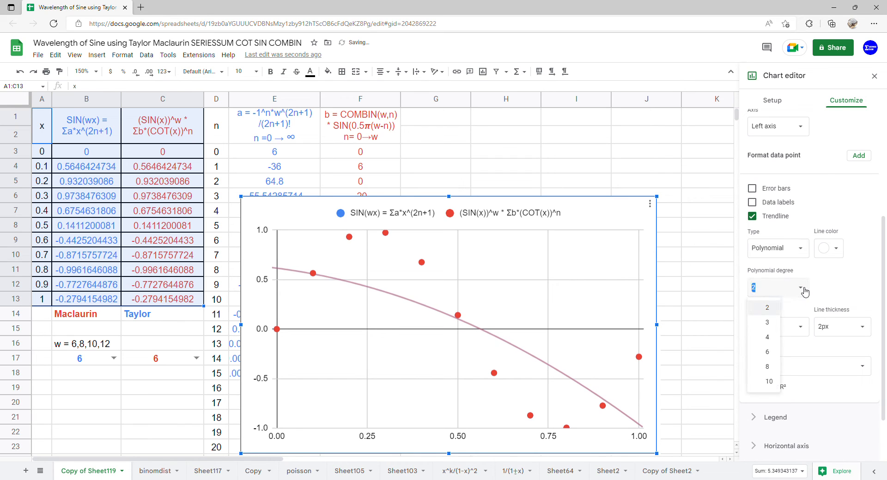
click(768, 382)
- Label the trendlines with their equations and close the chart editor
scroll(802, 344, down, 2)
click(817, 305)
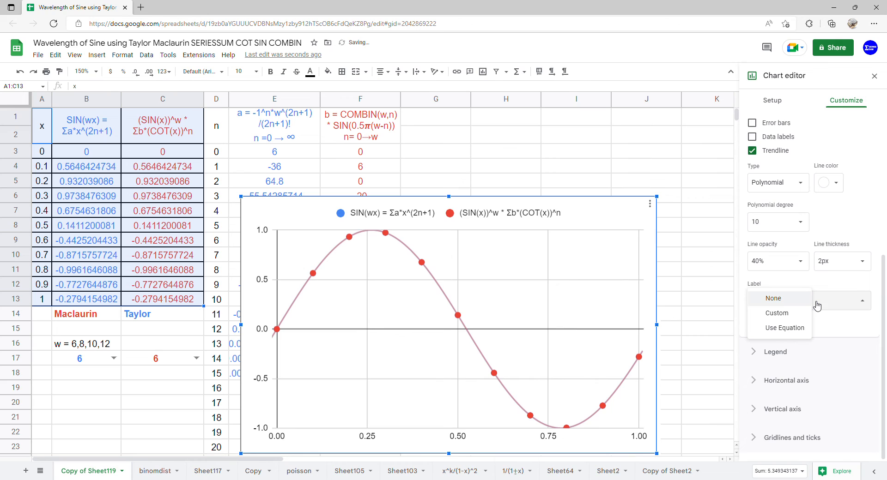
click(803, 330)
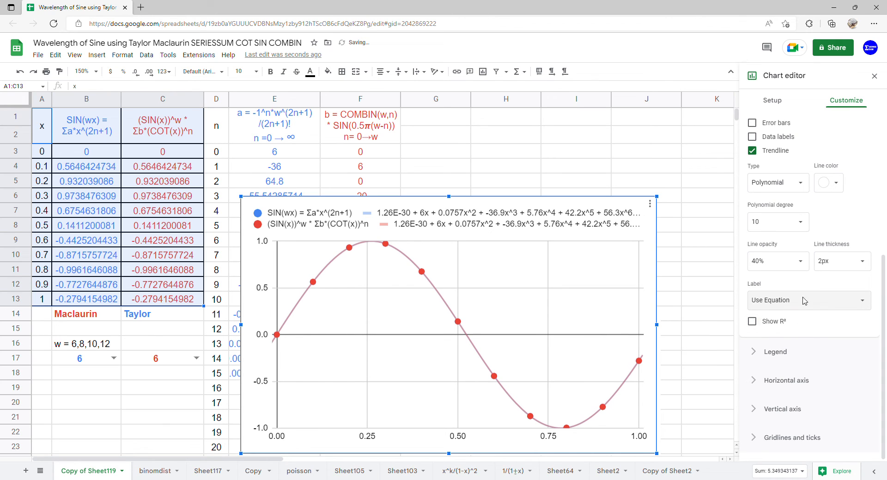
click(874, 76)
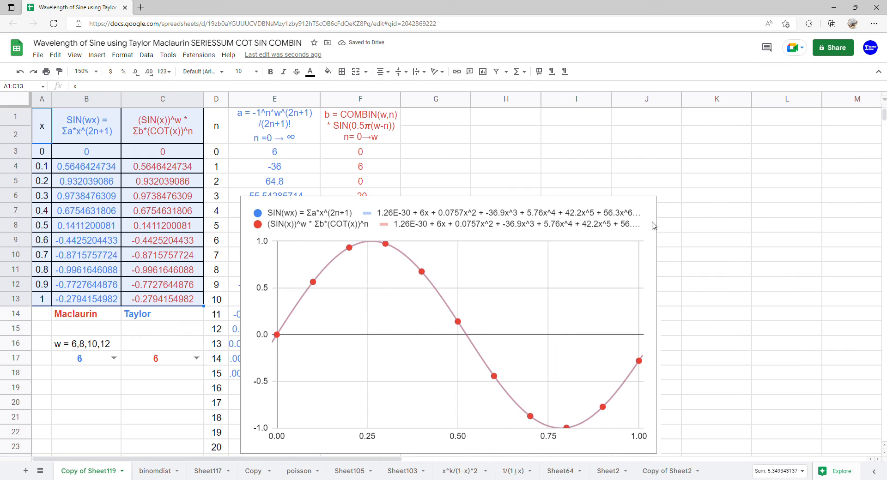
- Move the chart up beside the data table and shorten it to end near row 13, above the formula image, spanning columns E to K
drag(610, 244, 659, 145)
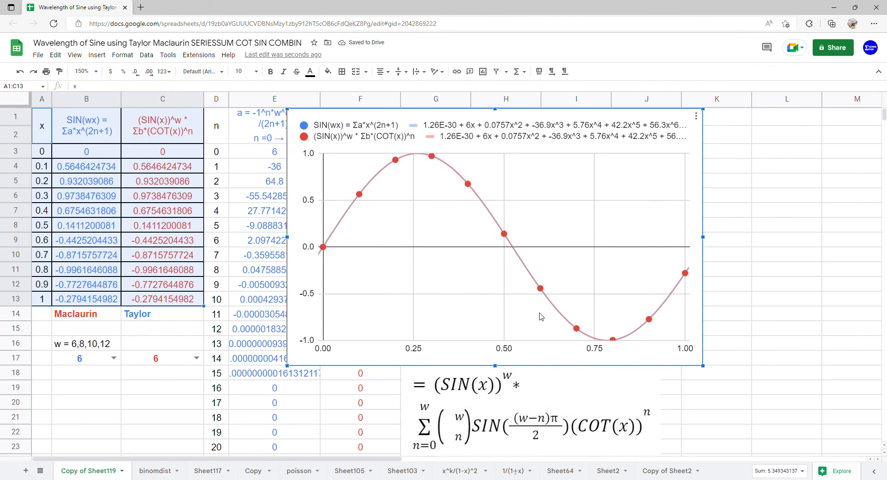
drag(496, 369, 506, 309)
drag(705, 211, 868, 209)
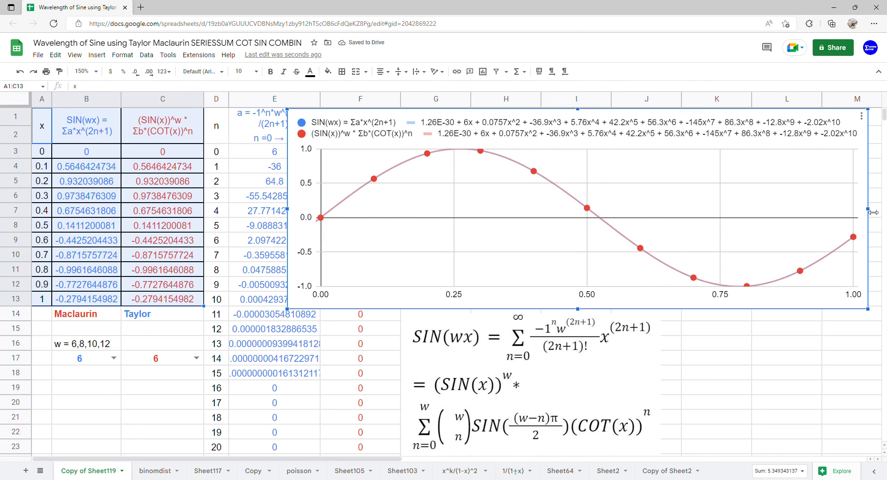
drag(873, 213, 701, 210)
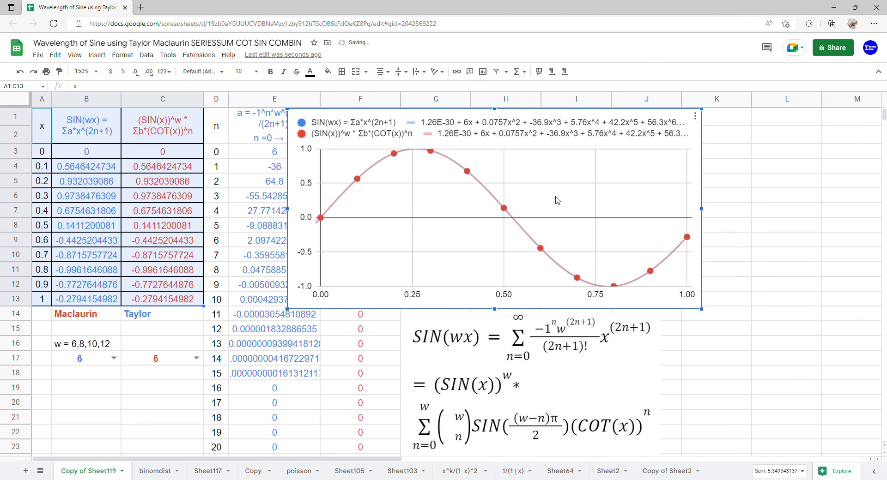
- Move the chart clear of the coefficient columns to start at column G and widen it to extend through column M
drag(560, 198, 679, 197)
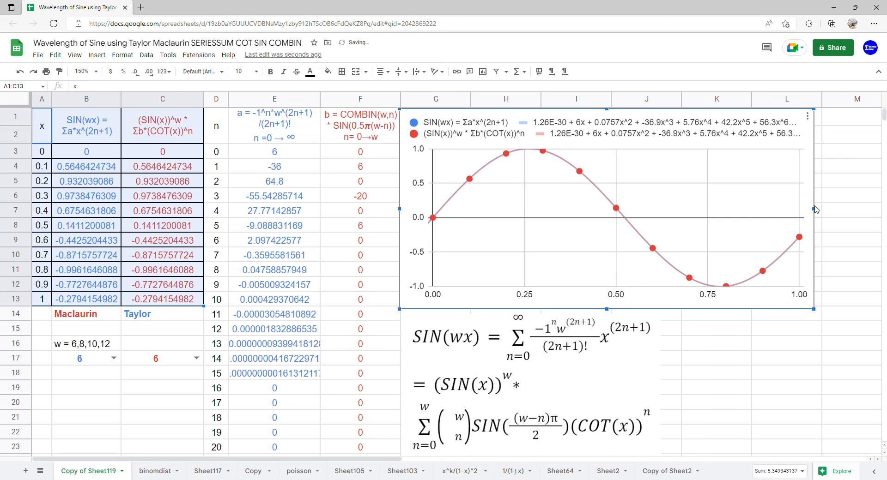
drag(817, 210, 881, 210)
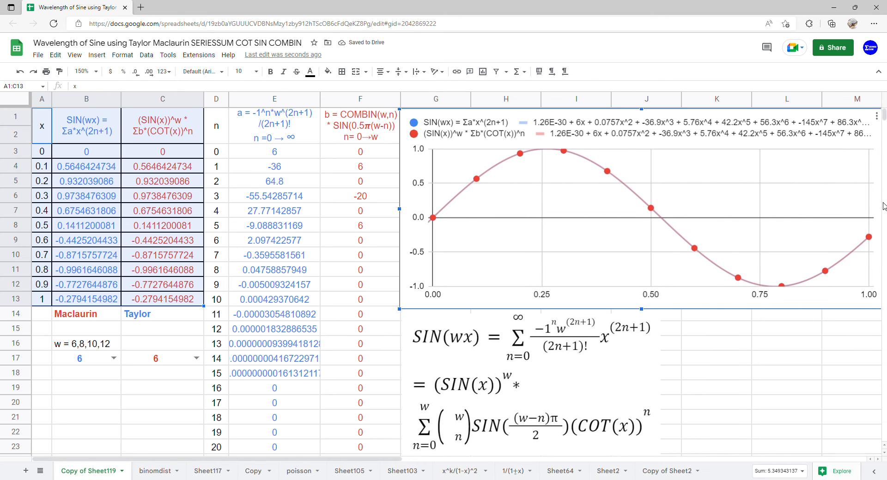
- Set w to 8 for both the Maclaurin series in B17 and the Taylor series in C17
click(114, 359)
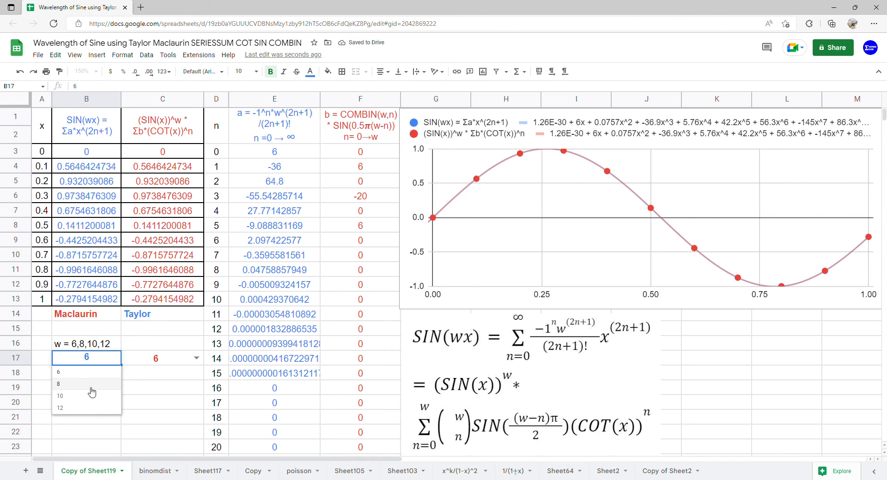
click(92, 386)
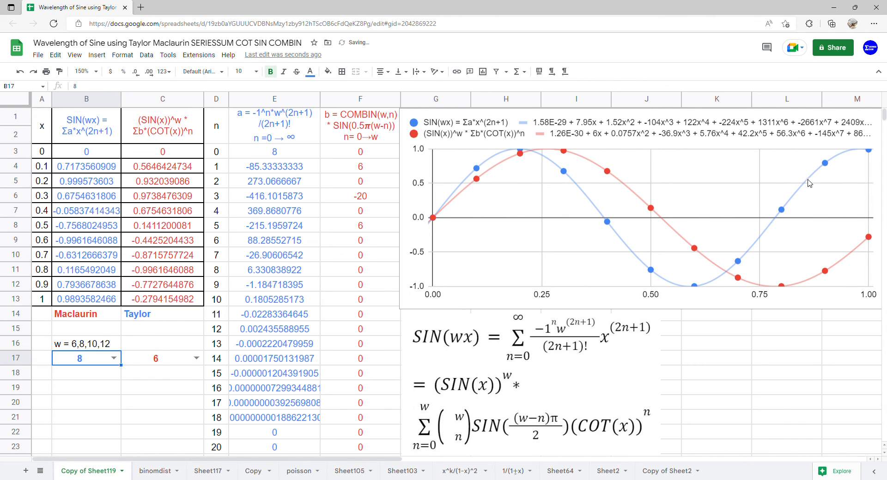
click(197, 360)
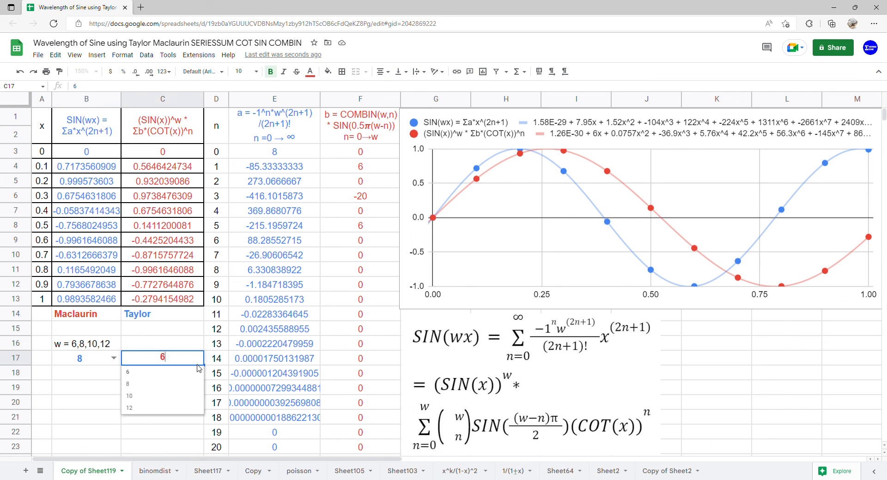
click(178, 391)
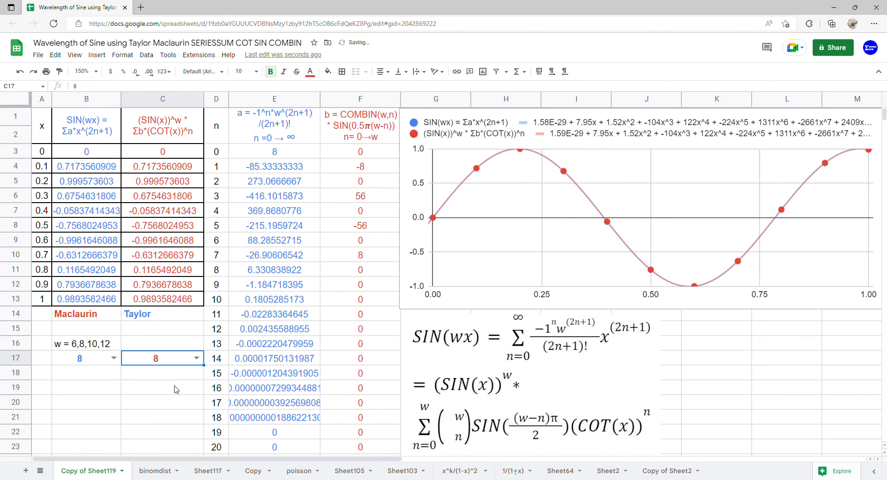
- Change w to 10 for both series, first in B17 and then in C17
click(114, 359)
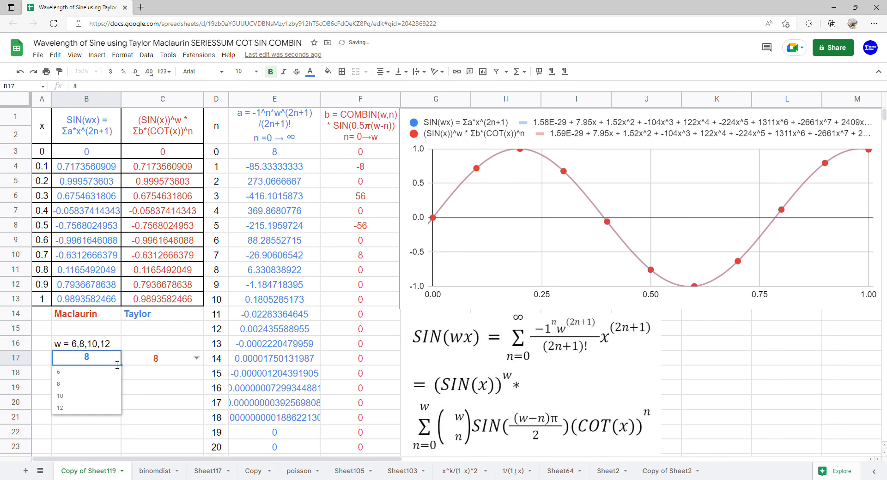
click(98, 398)
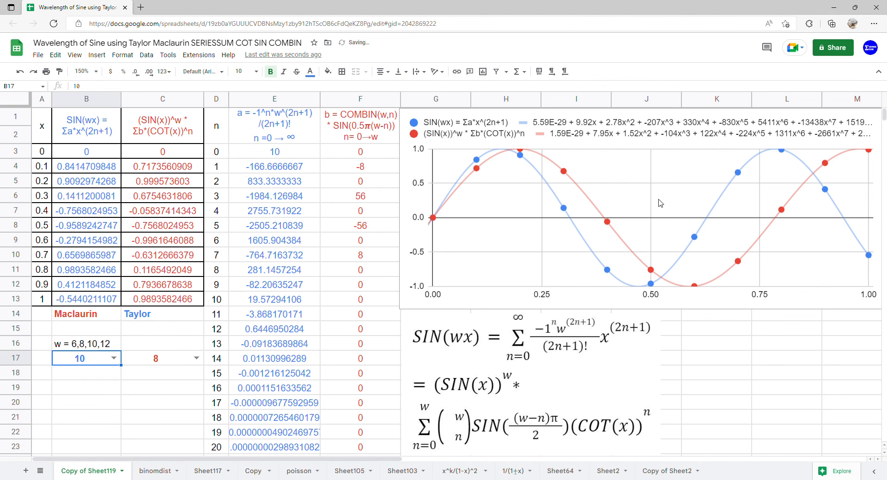
click(198, 364)
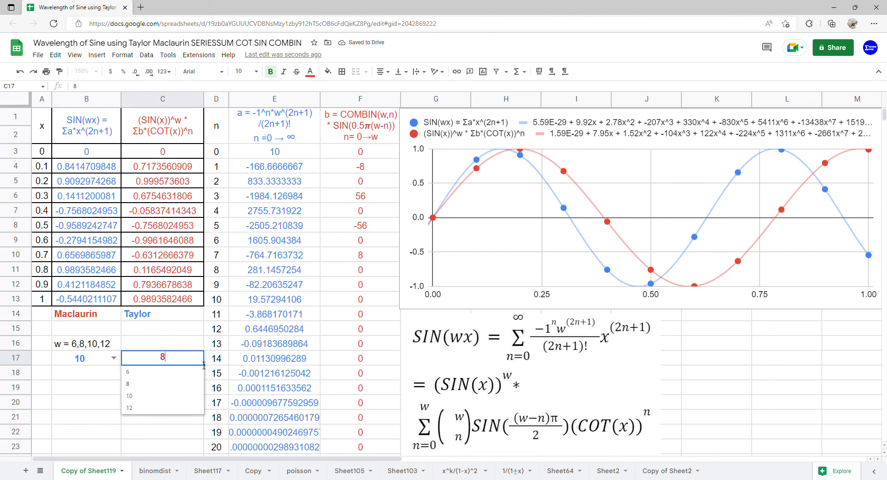
click(167, 401)
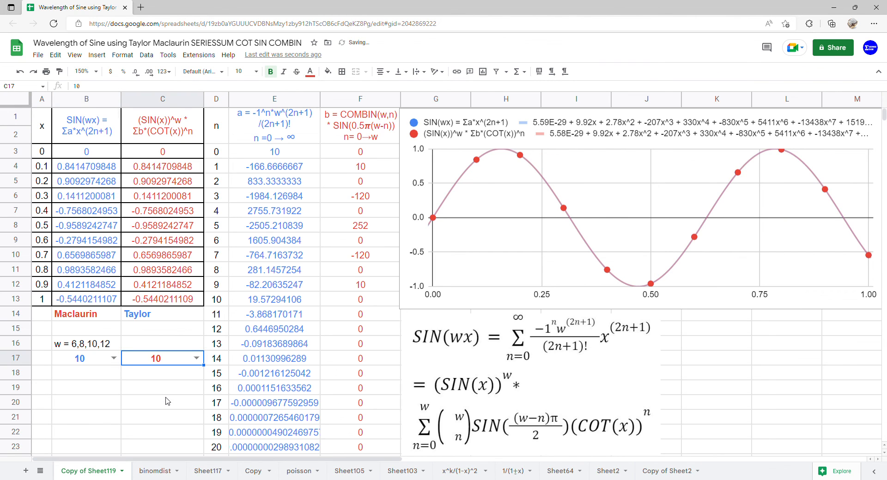
- Choose 12 as the w value in B17 and C17 so both series use the same w
click(115, 360)
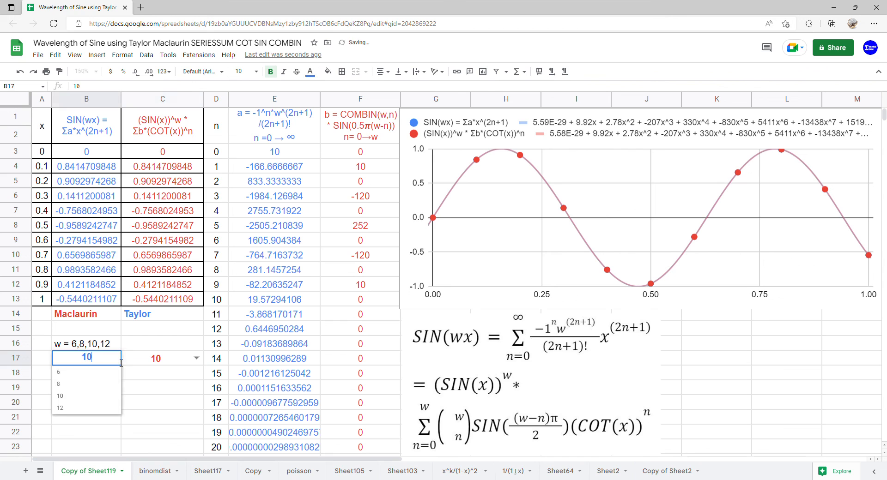
click(81, 408)
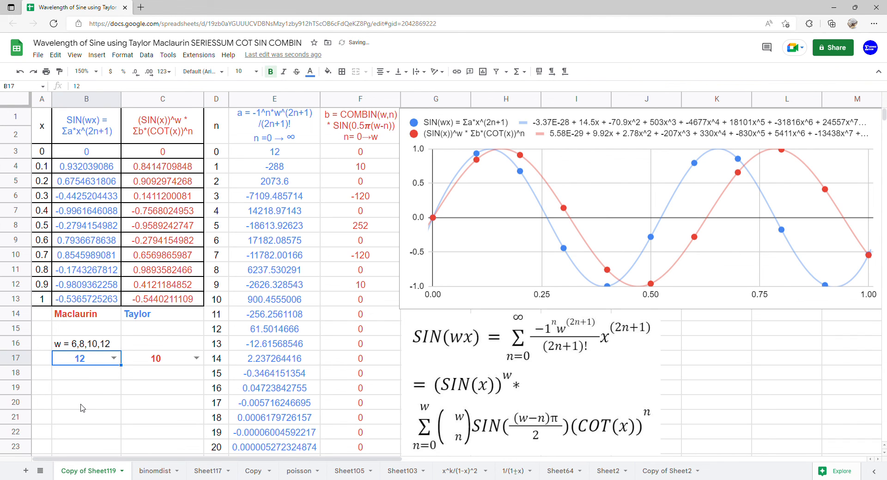
click(201, 360)
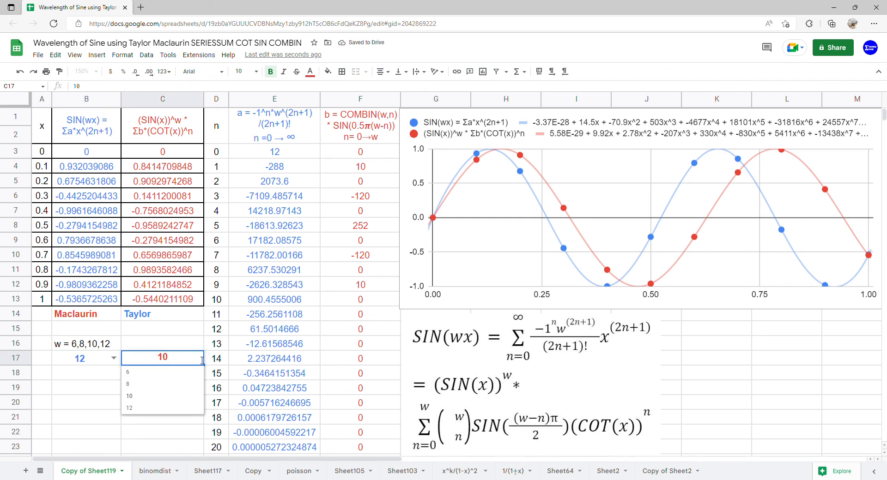
click(184, 409)
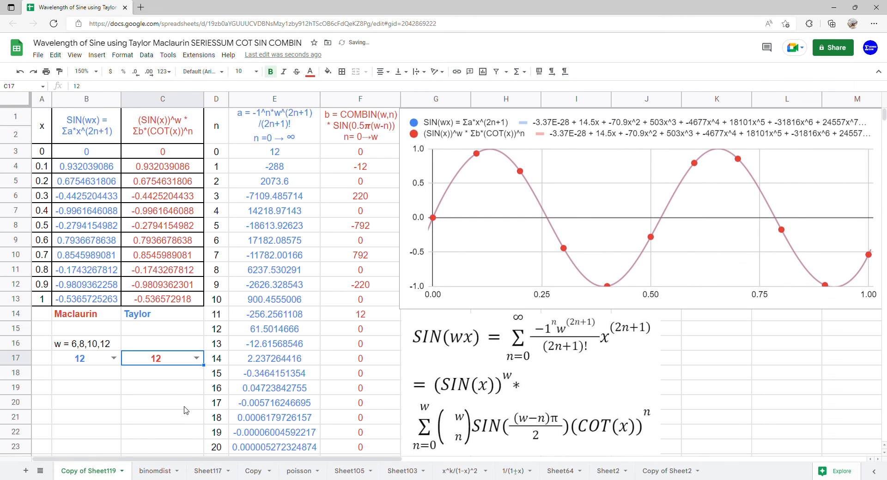